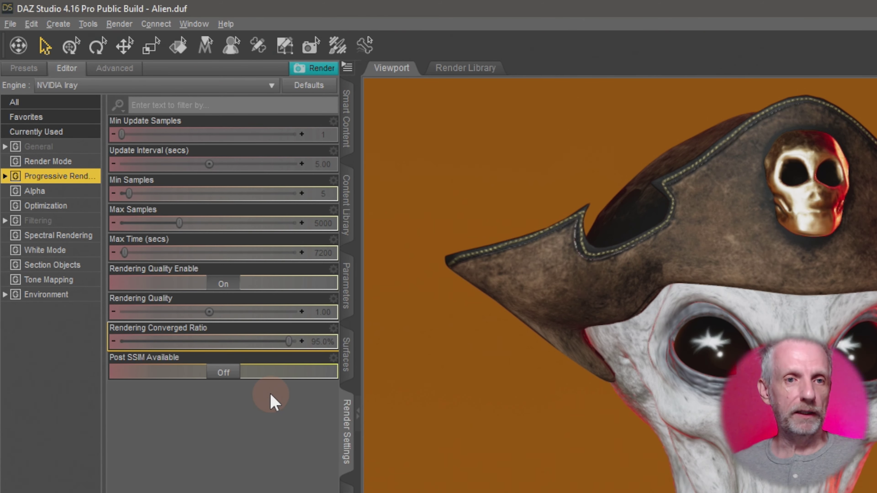
- Examine the pixel size in the General render settings, then return to the Progressive Rendering settings
{"action": "left_click", "coordinate": [78, 147]}
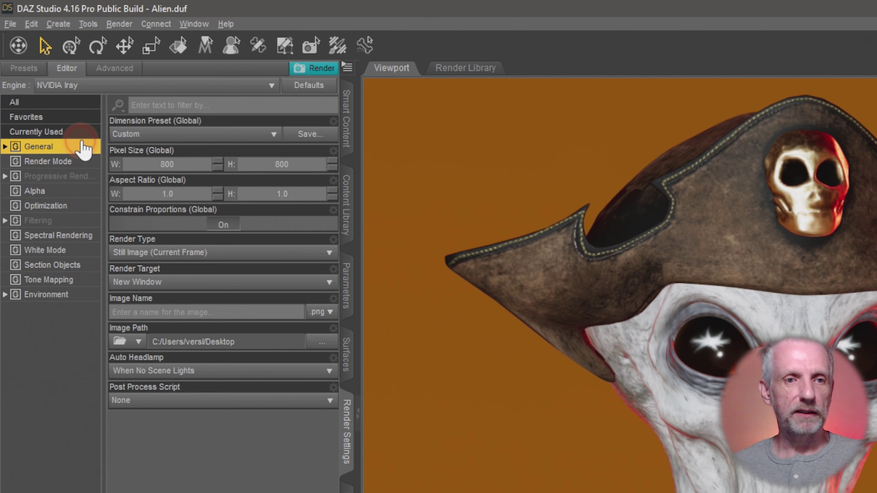
{"action": "left_click", "coordinate": [179, 164]}
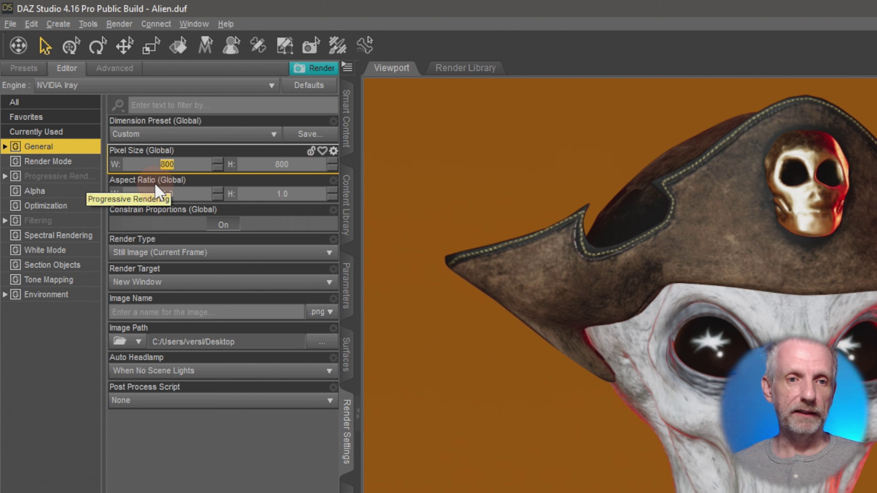
{"action": "left_click", "coordinate": [84, 184]}
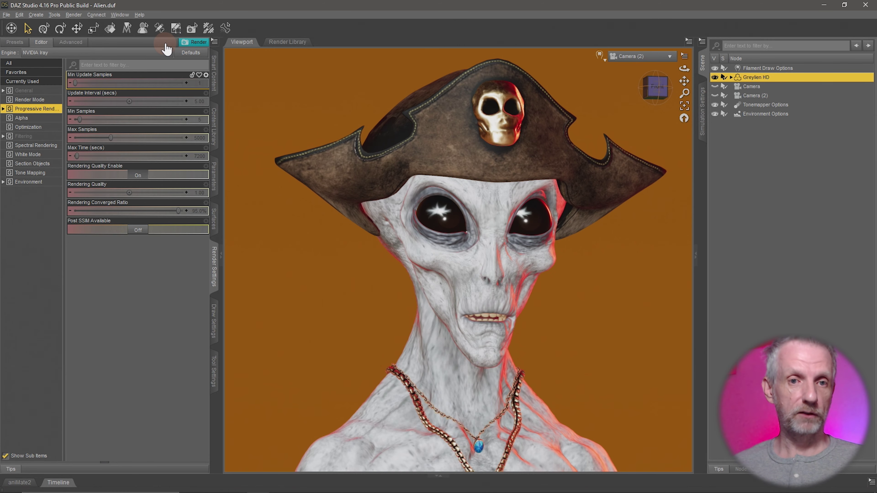
- Render the scene with NVIDIA Iray and choose the Desktop folder as the image's save location
{"action": "left_click", "coordinate": [194, 42]}
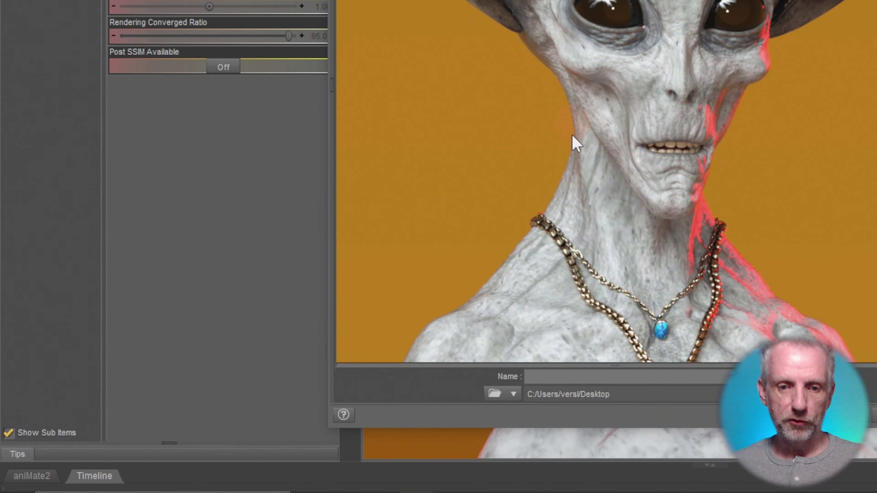
{"action": "left_click", "coordinate": [514, 396]}
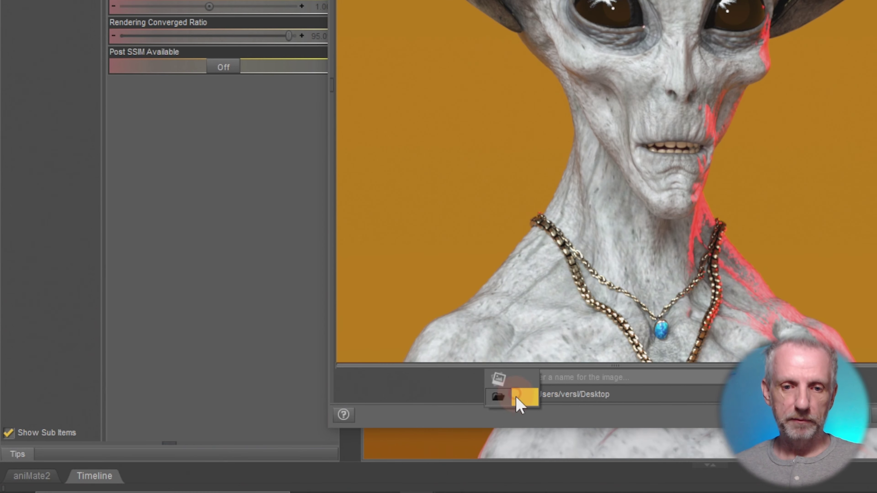
{"action": "left_click", "coordinate": [529, 409]}
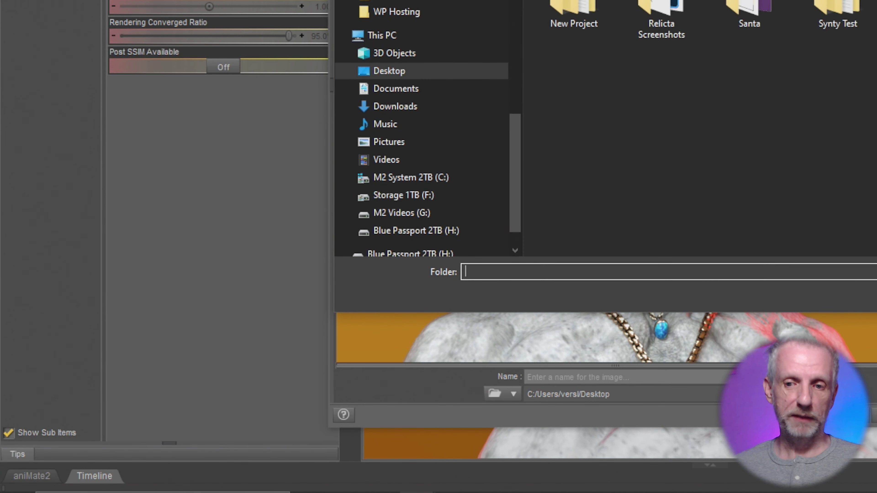
{"action": "key", "text": "Escape"}
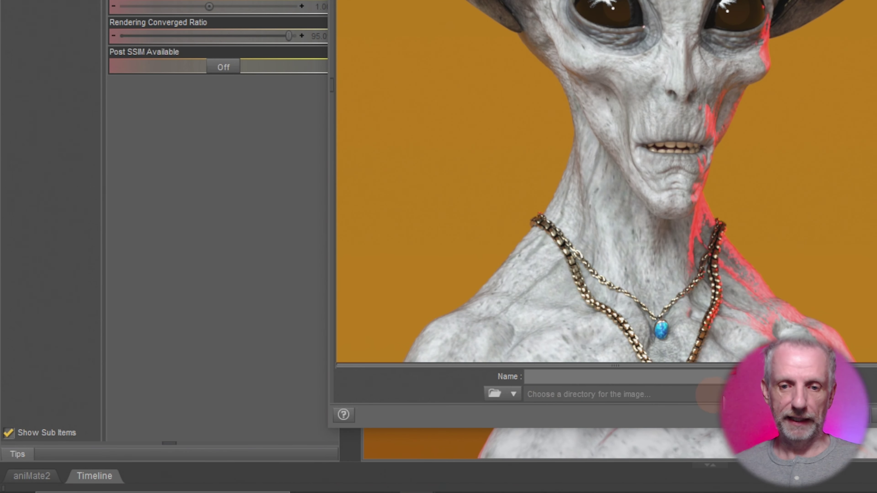
{"action": "left_click", "coordinate": [710, 394]}
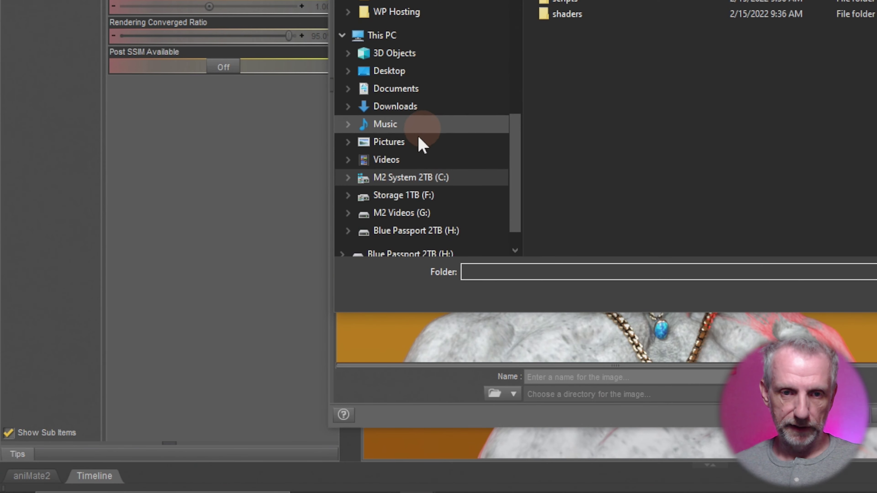
{"action": "left_click", "coordinate": [417, 70]}
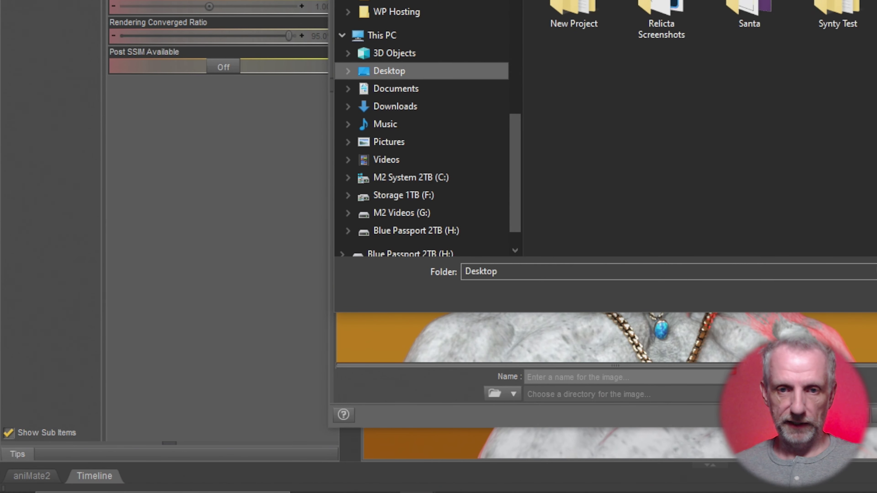
{"action": "key", "text": "Return"}
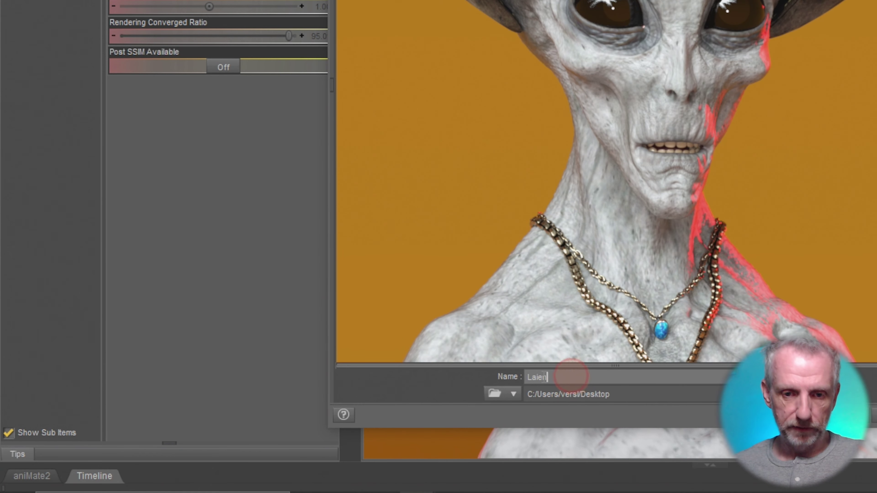
- Name the rendered image "Alein" and move the render window so its format and save options are accessible
{"action": "key", "text": "ctrl+a"}
{"action": "type", "text": "Alein"}
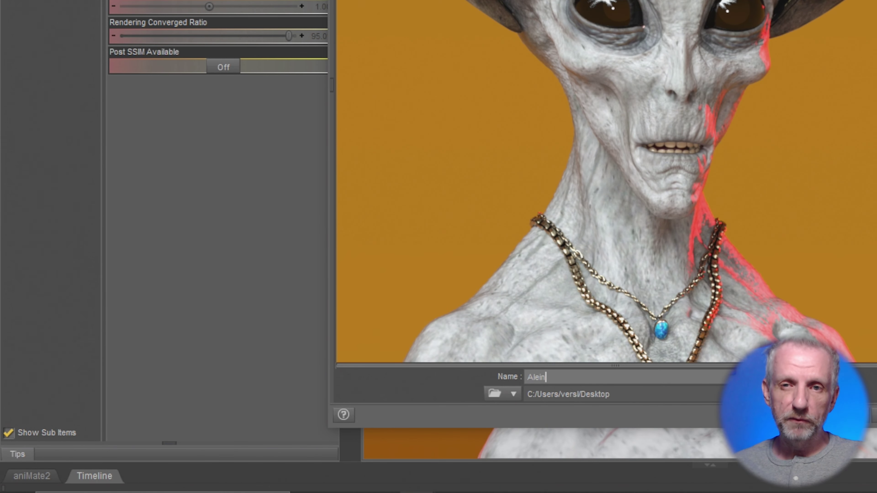
{"action": "left_click_drag", "start_coordinate": [856, 203], "coordinate": [611, 200]}
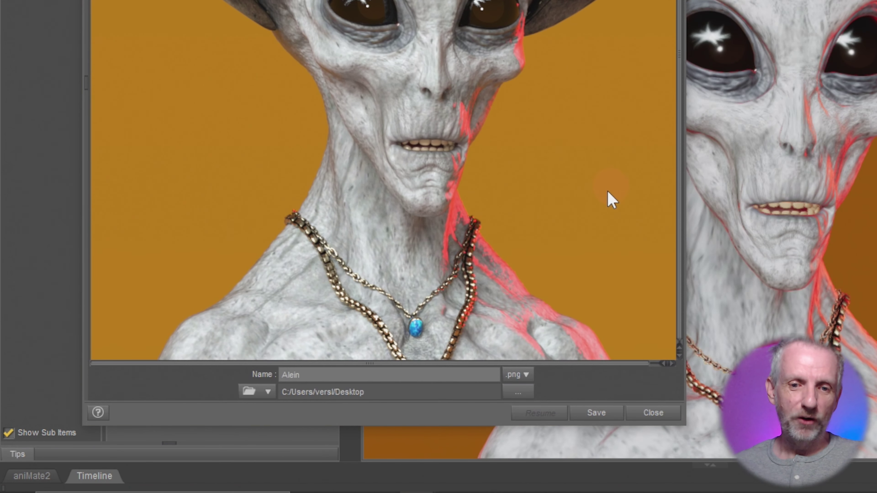
- Switch the image format to .jpg and back to .png, and save the rendered image
{"action": "left_click", "coordinate": [532, 379]}
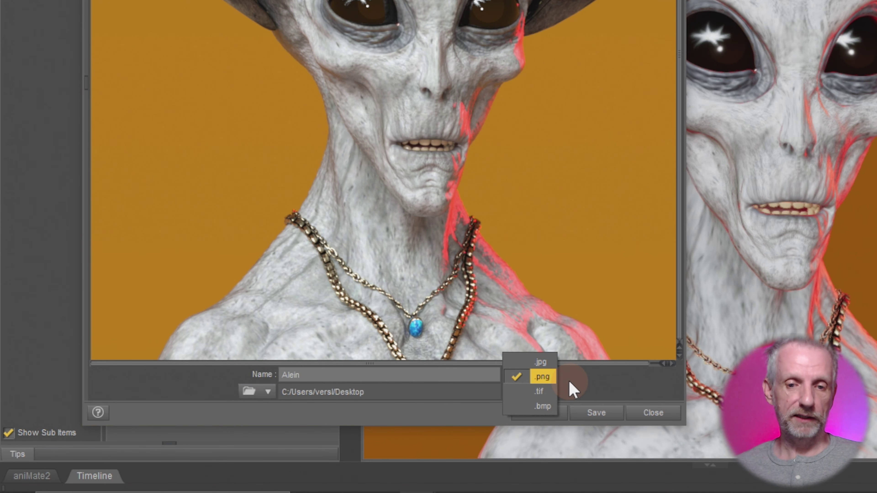
{"action": "left_click", "coordinate": [550, 363]}
{"action": "left_click", "coordinate": [552, 378]}
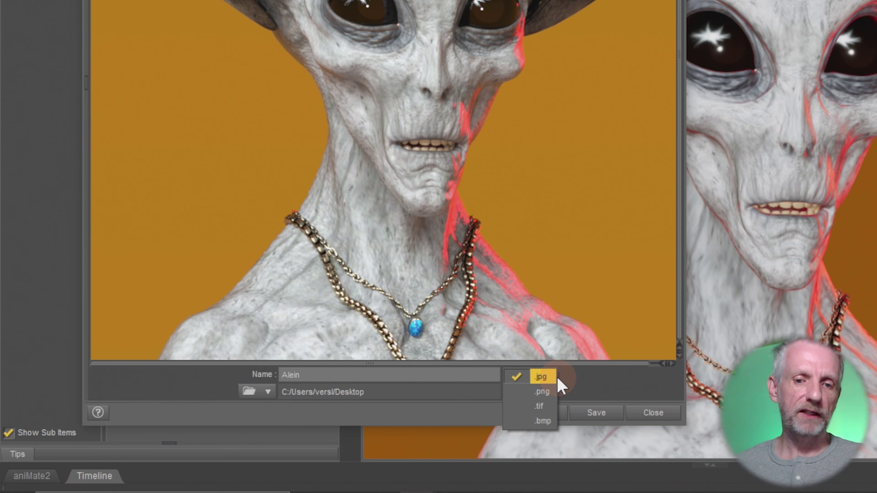
{"action": "left_click", "coordinate": [555, 383]}
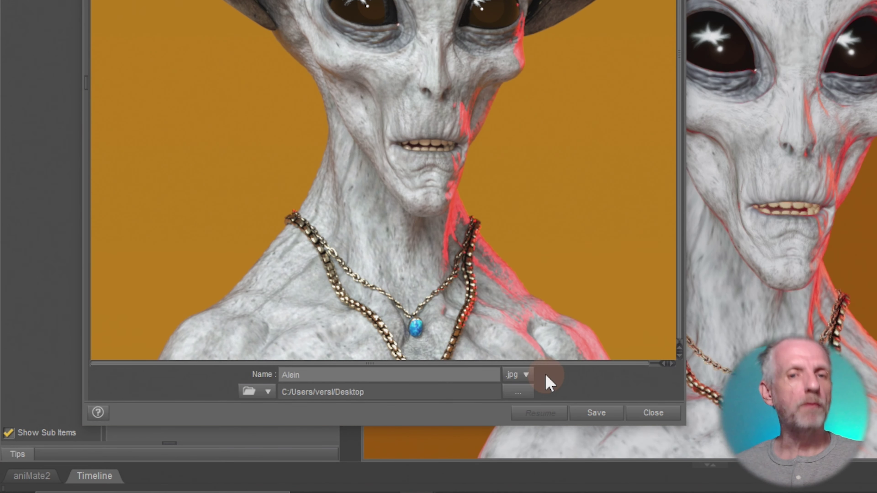
{"action": "left_click", "coordinate": [533, 374]}
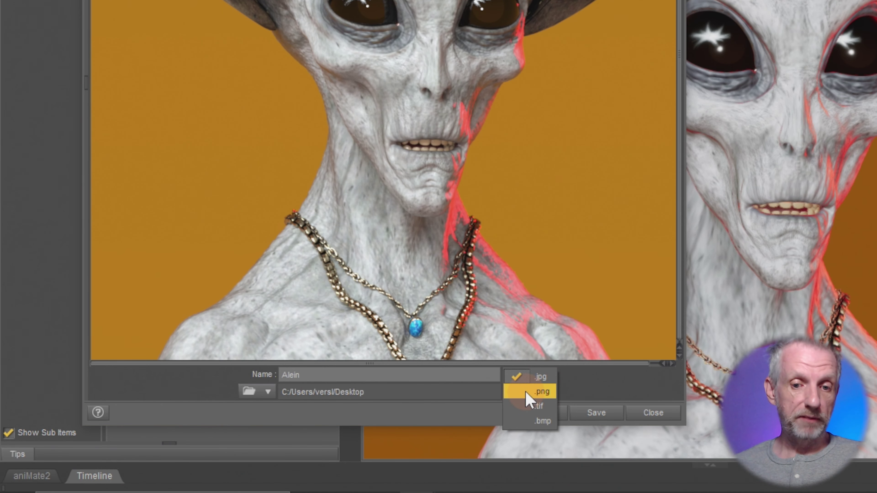
{"action": "left_click", "coordinate": [526, 392]}
{"action": "left_click", "coordinate": [527, 378]}
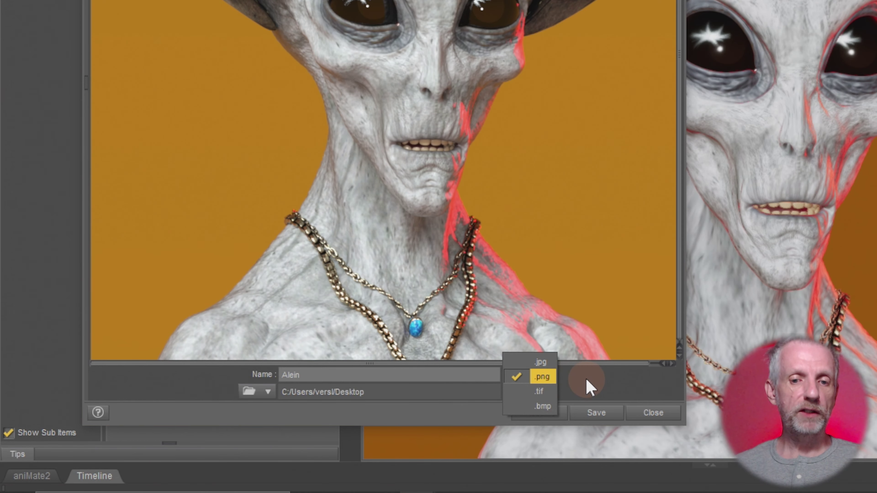
{"action": "left_click", "coordinate": [588, 386]}
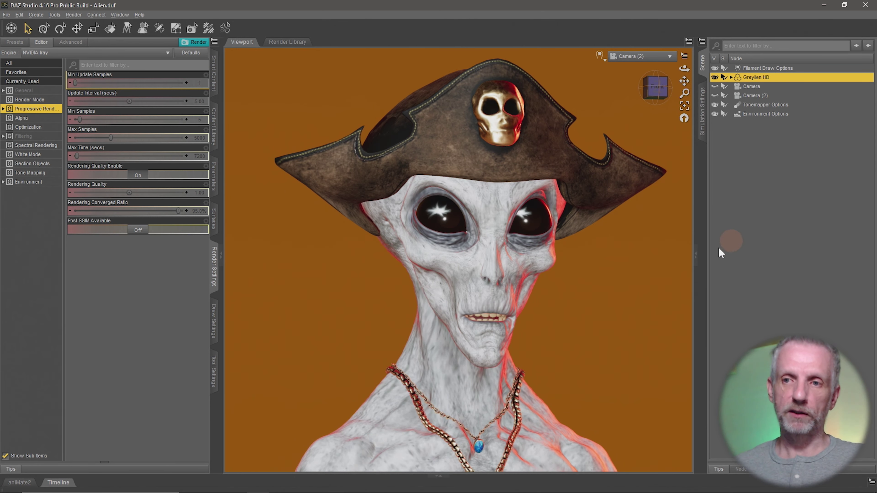
- Minimise the open windows, open Alein.png from the desktop in Photos and inspect the alien's eyes up close
{"action": "left_click", "coordinate": [823, 5]}
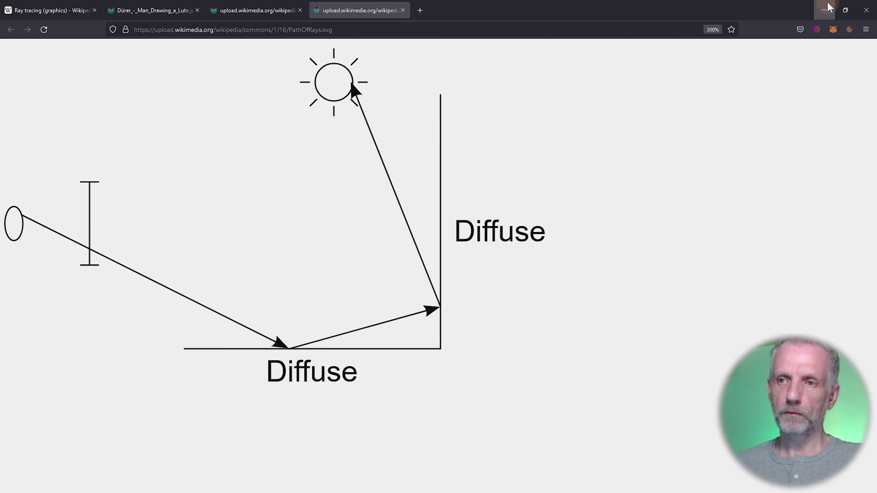
{"action": "left_click", "coordinate": [827, 5]}
{"action": "double_click", "coordinate": [16, 331]}
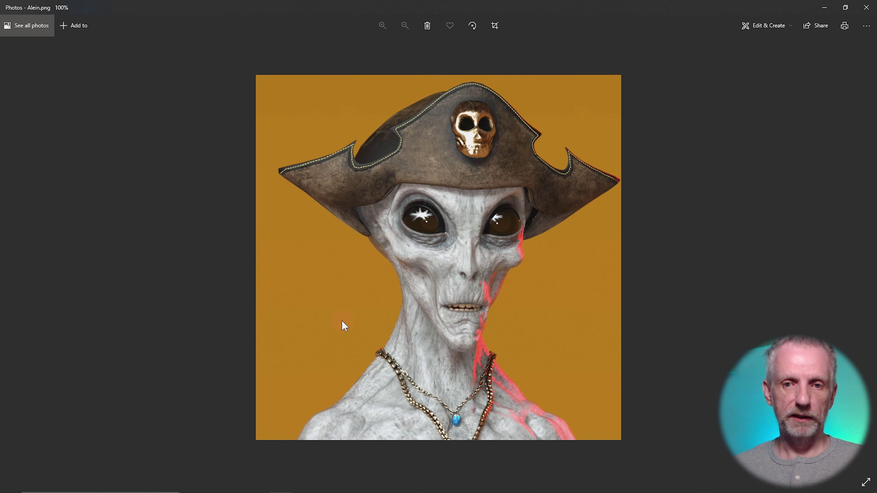
{"action": "double_click", "coordinate": [489, 253]}
{"action": "left_click_drag", "start_coordinate": [333, 253], "coordinate": [205, 361]}
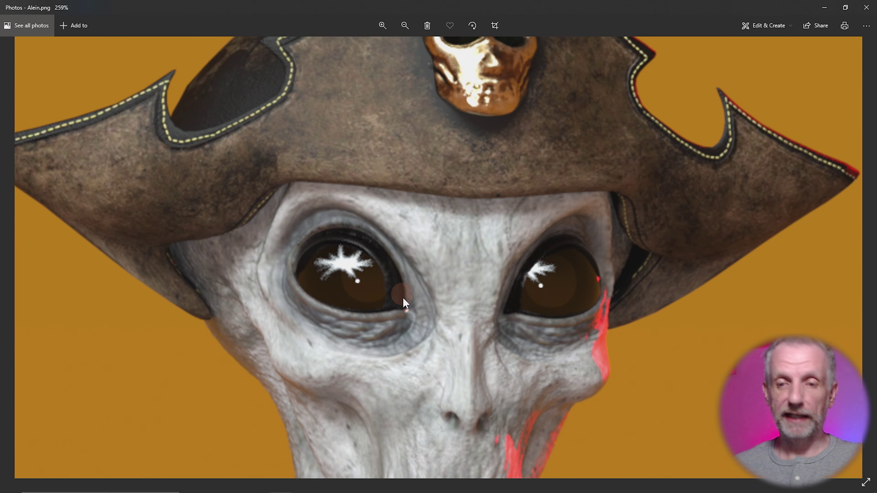
{"action": "left_click_drag", "start_coordinate": [403, 298], "coordinate": [419, 308]}
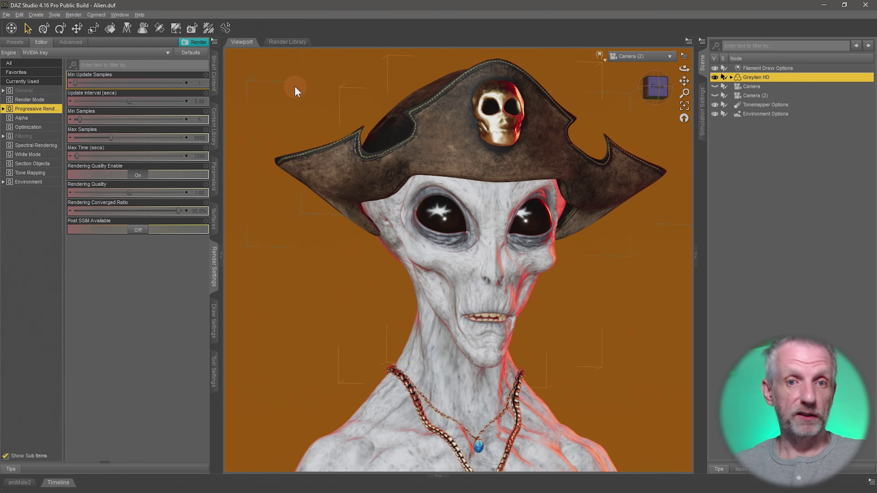
- Open the Alien image from the Render Library for viewing, close it and return to the viewport
{"action": "left_click", "coordinate": [295, 43]}
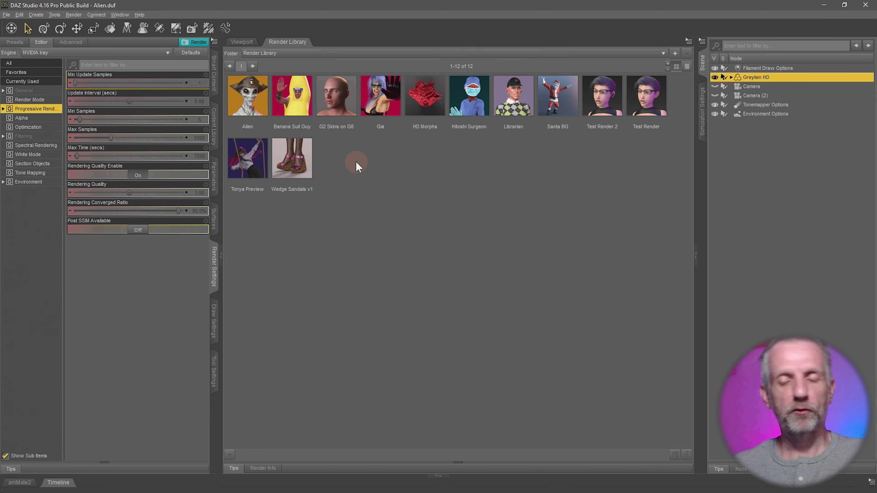
{"action": "double_click", "coordinate": [248, 95]}
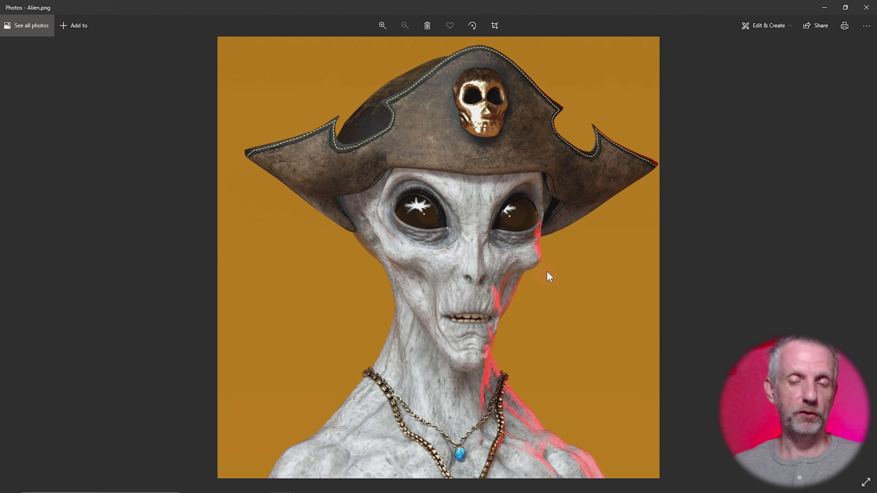
{"action": "left_click", "coordinate": [866, 8]}
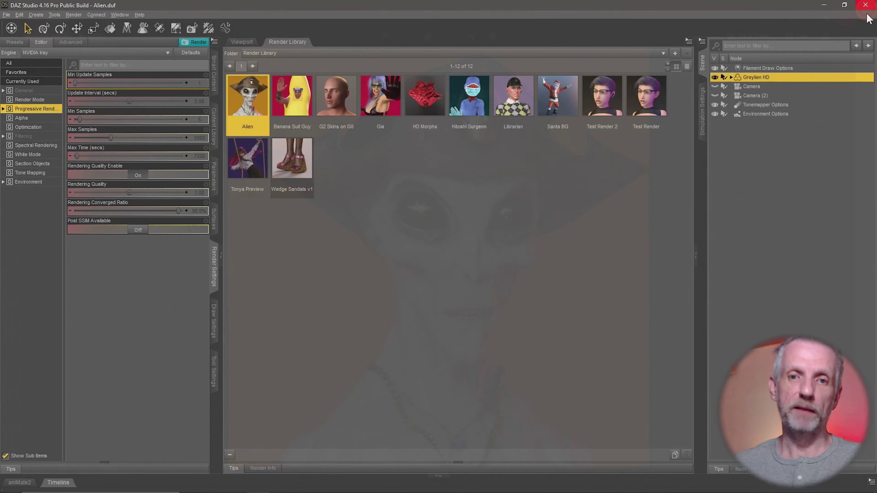
{"action": "left_click", "coordinate": [244, 52]}
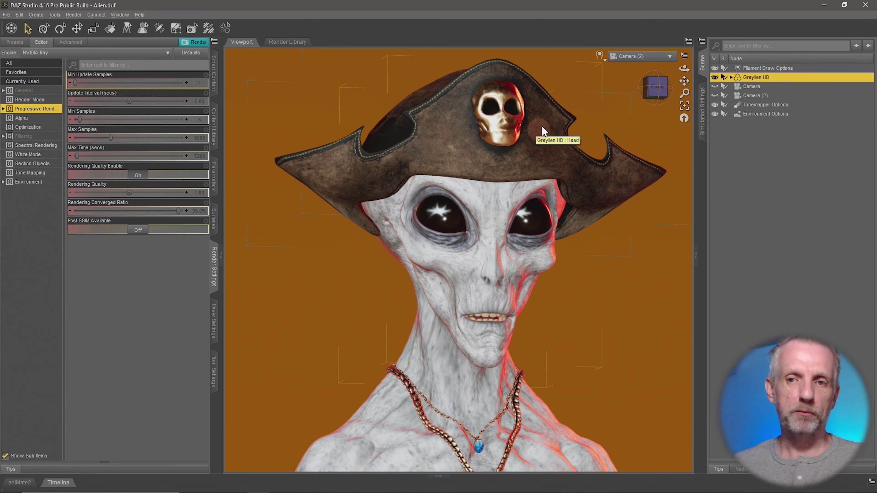
- Set the viewport draw style to NVIDIA Iray and render the scene again
{"action": "left_click", "coordinate": [600, 55]}
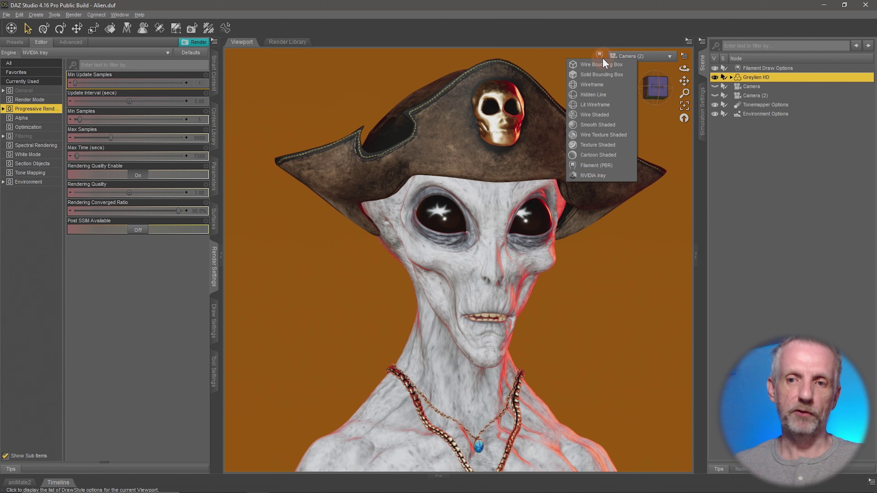
{"action": "left_click", "coordinate": [616, 175]}
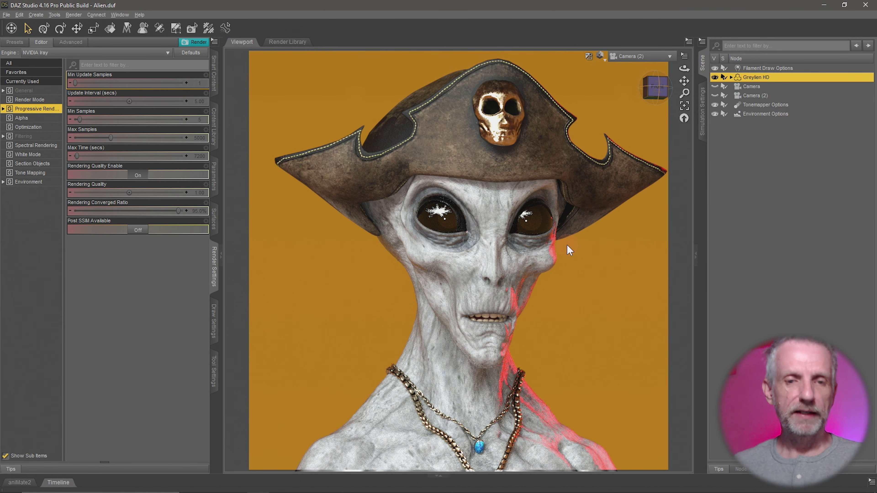
{"action": "left_click", "coordinate": [194, 42]}
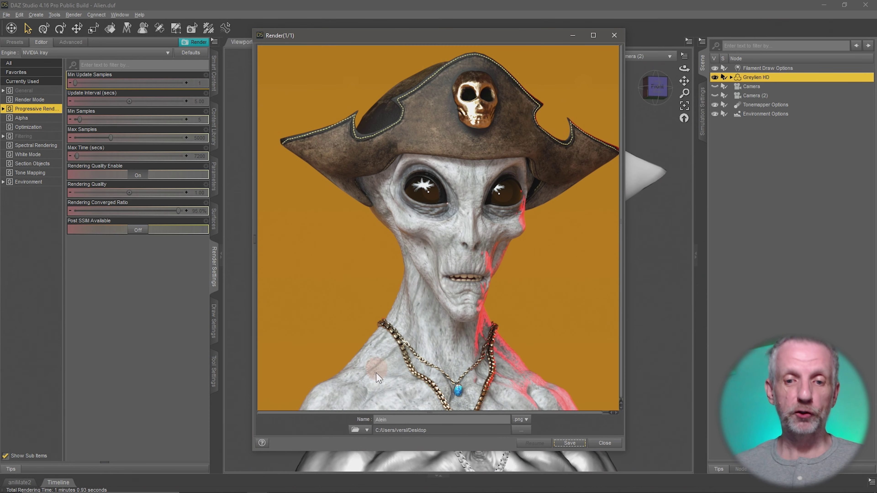
- Compare the finished render with the Iray viewport preview by moving the render window and switching between both windows
{"action": "left_click", "coordinate": [457, 39]}
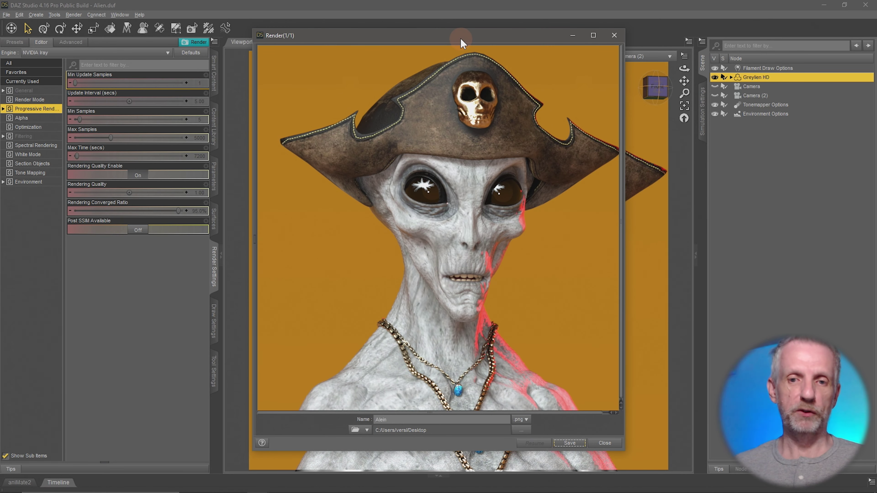
{"action": "left_click_drag", "start_coordinate": [461, 38], "coordinate": [414, 51]}
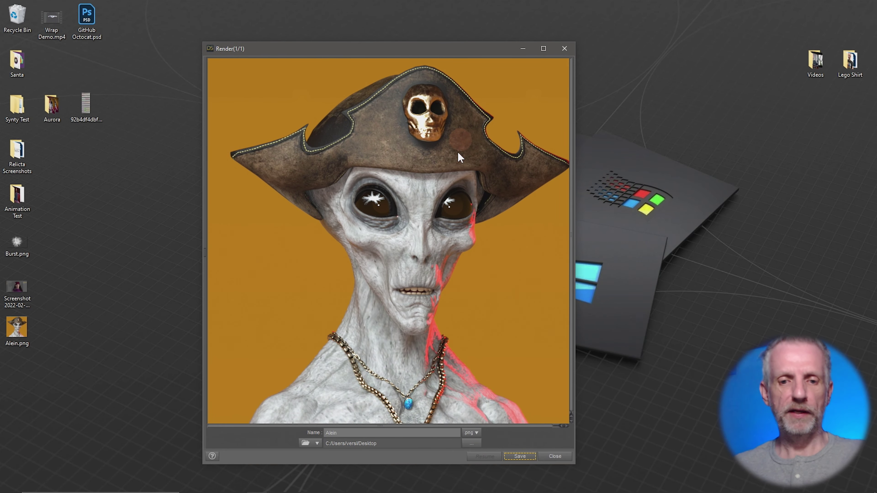
{"action": "key", "text": "alt+Tab"}
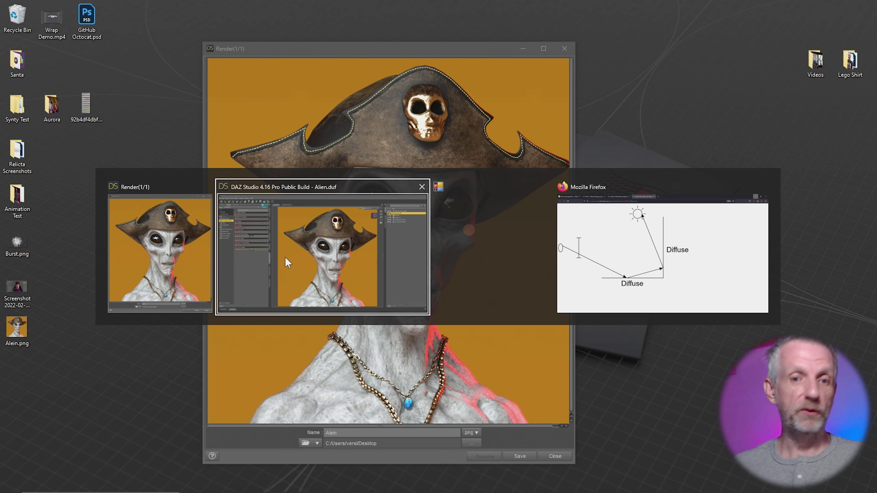
{"action": "left_click", "coordinate": [291, 264]}
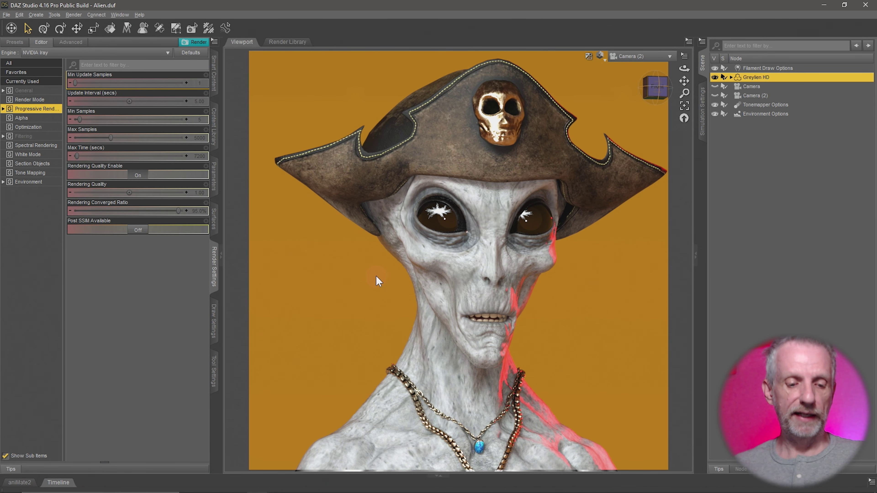
{"action": "key", "text": "alt+Tab"}
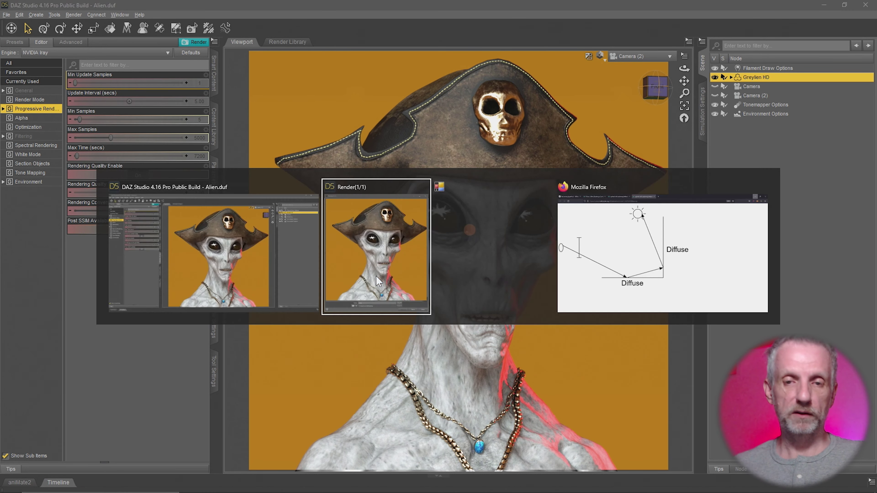
{"action": "left_click", "coordinate": [380, 244]}
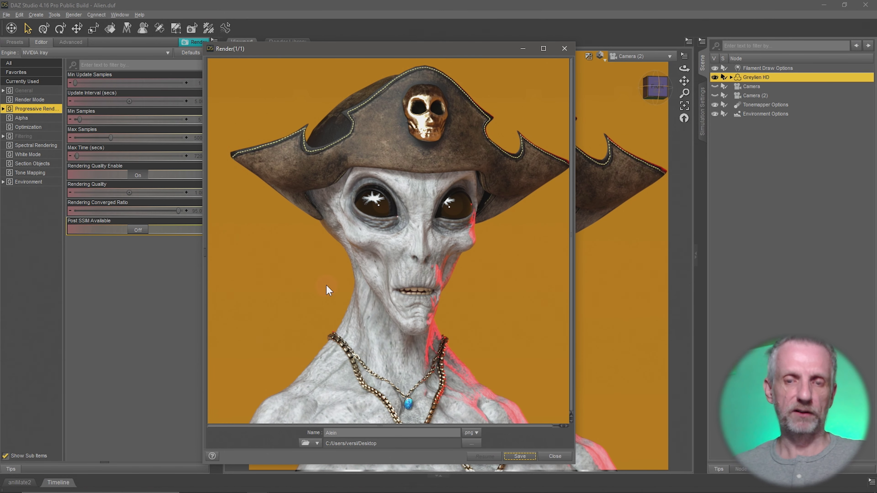
- Return to the main DAZ Studio window and switch the viewport draw style from NVIDIA Iray to Filament
{"action": "key", "text": "alt+Tab"}
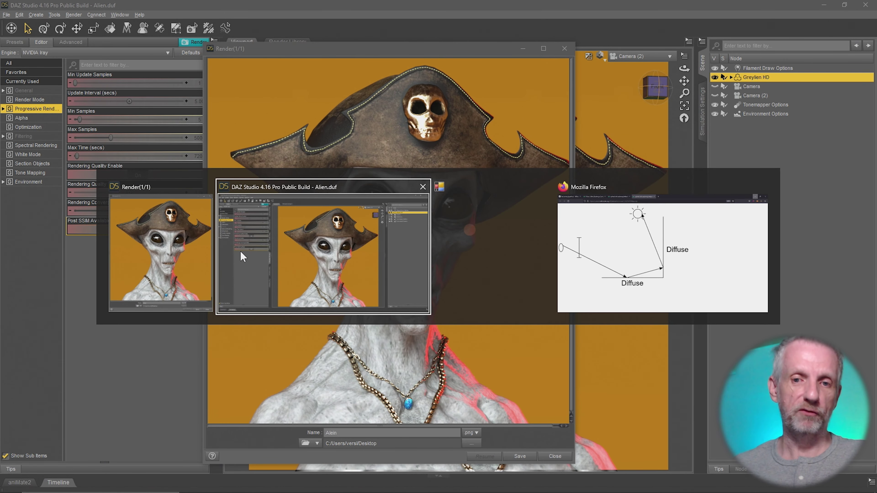
{"action": "left_click", "coordinate": [242, 260]}
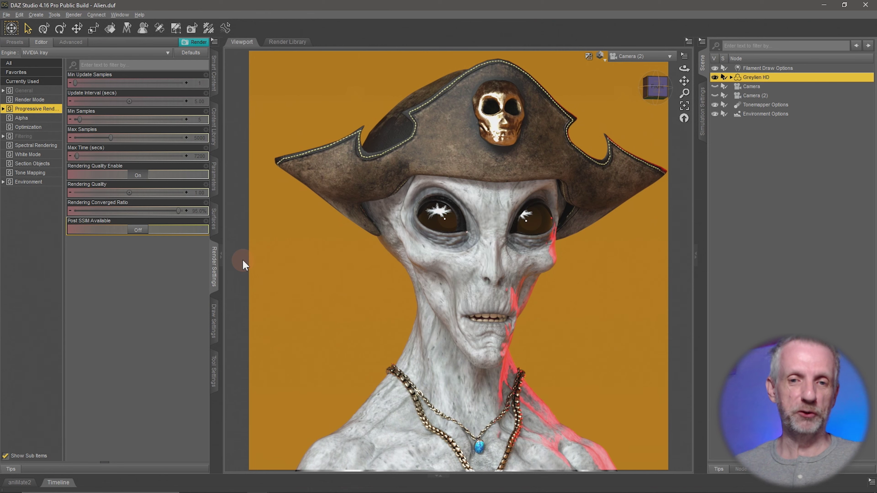
{"action": "left_click", "coordinate": [600, 55]}
{"action": "left_click", "coordinate": [610, 170]}
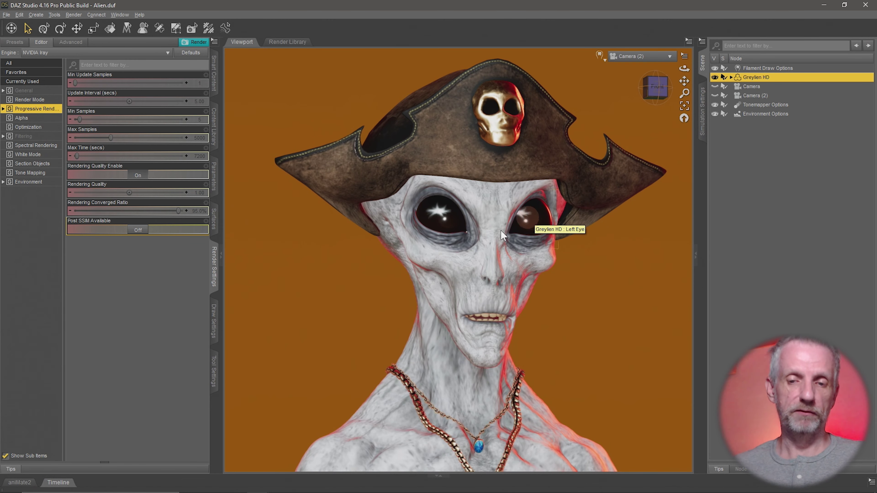
- Save the finished render as a PNG named Alein Preview, with the Render Library as the destination
{"action": "key", "text": "alt+Tab"}
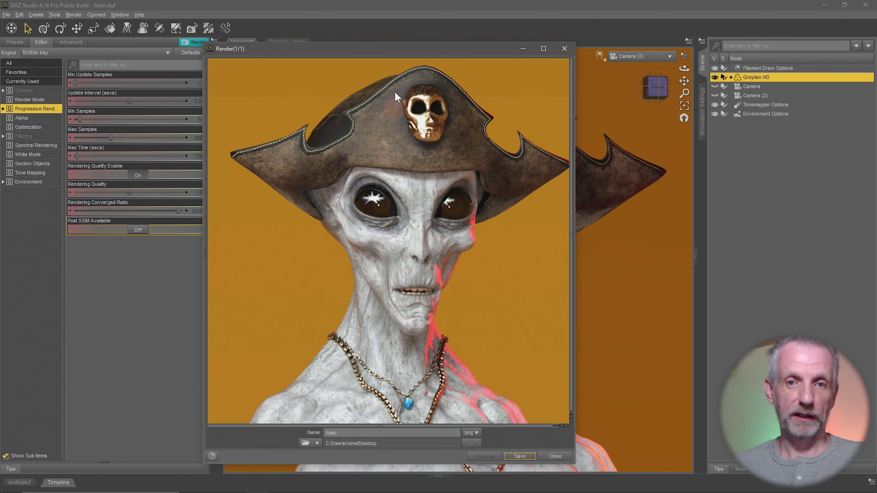
{"action": "left_click_drag", "start_coordinate": [406, 52], "coordinate": [286, 35]}
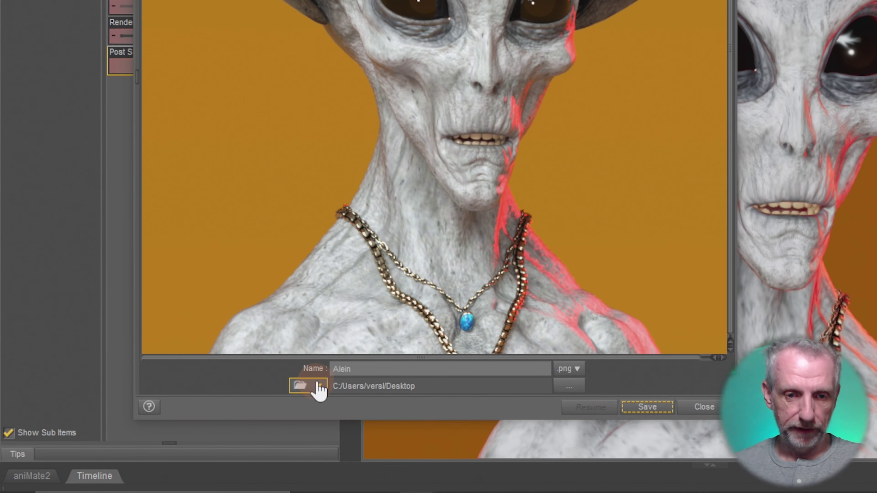
{"action": "left_click", "coordinate": [319, 390]}
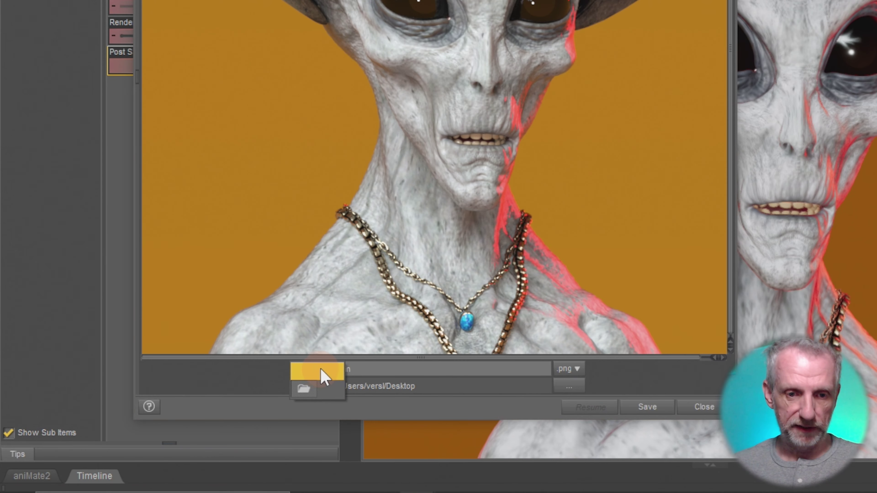
{"action": "left_click", "coordinate": [317, 374]}
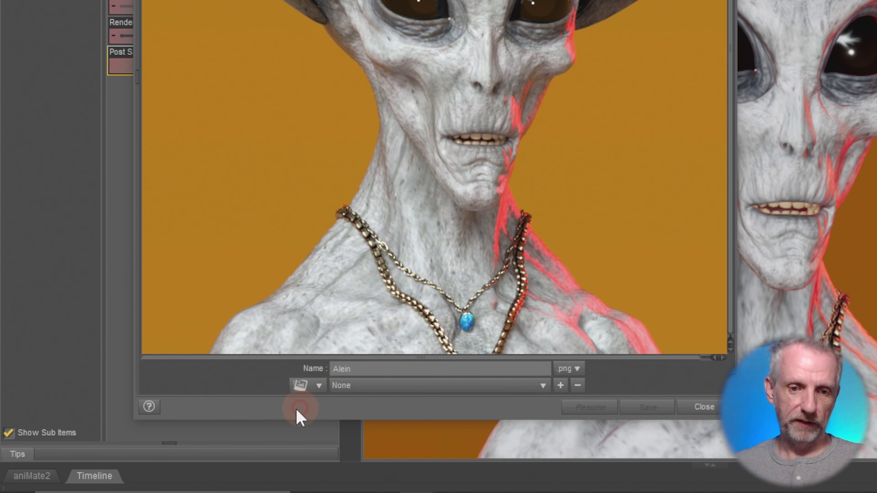
{"action": "left_click", "coordinate": [443, 385]}
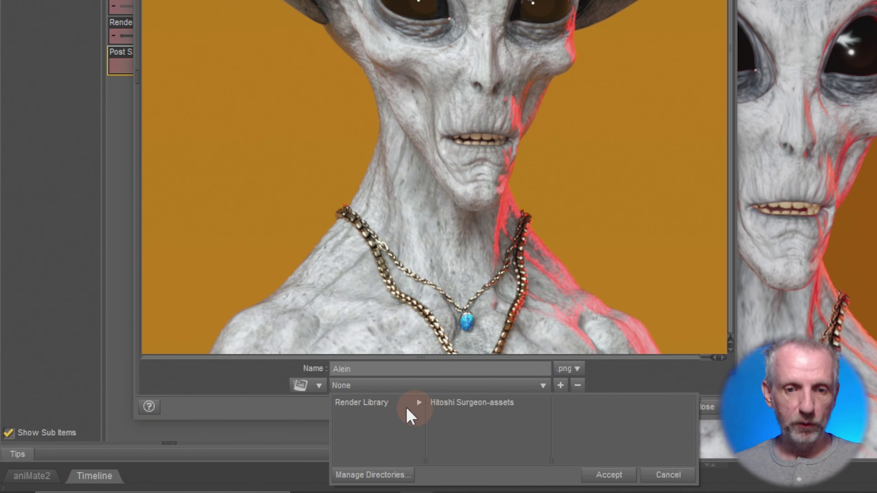
{"action": "left_click", "coordinate": [393, 405]}
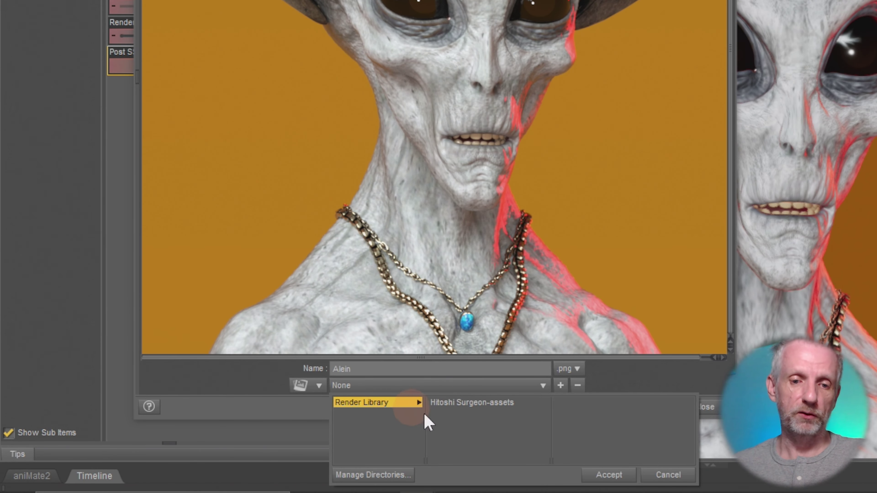
{"action": "left_click", "coordinate": [620, 482]}
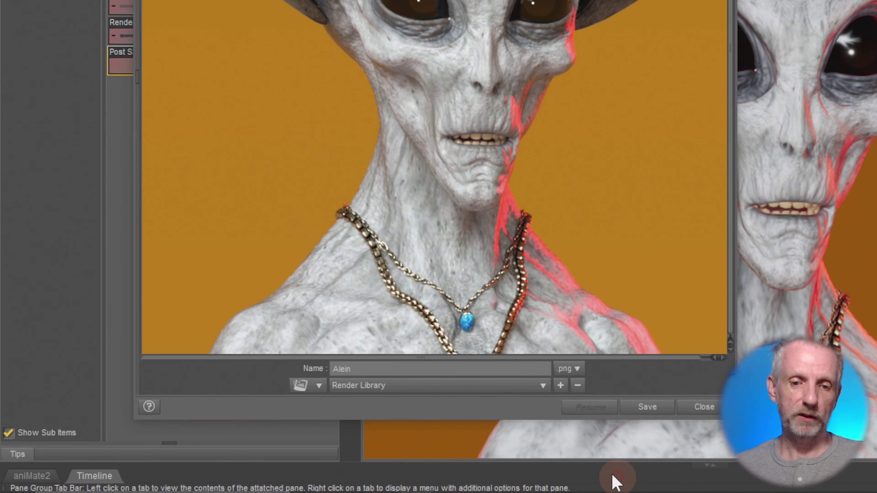
{"action": "left_click", "coordinate": [472, 370]}
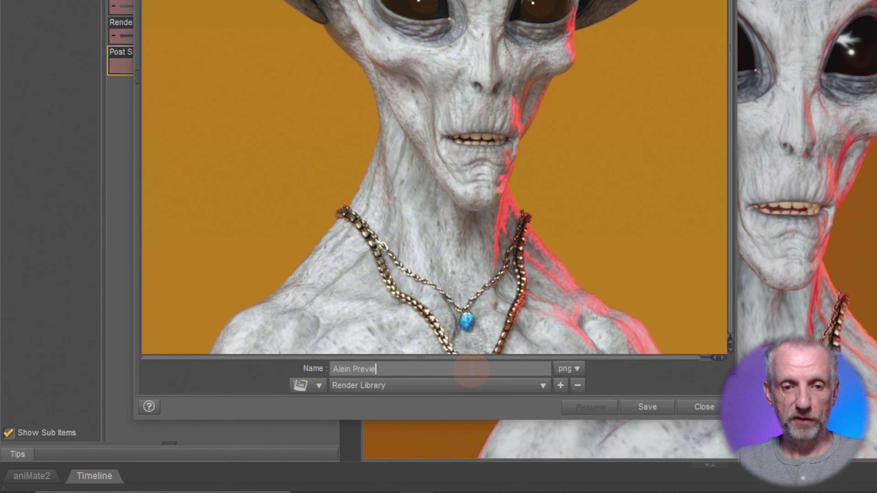
{"action": "left_click", "coordinate": [652, 409]}
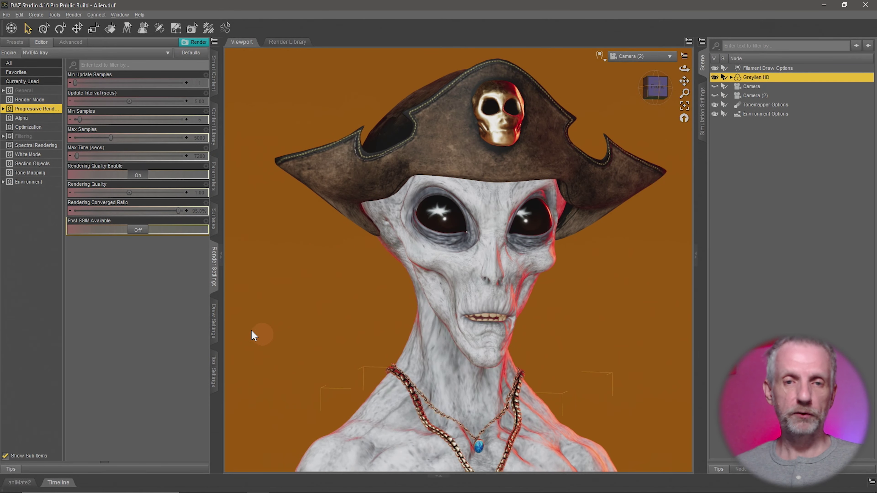
- Select the Alein Preview image in the Render Library and browse to its location on disk
{"action": "left_click", "coordinate": [287, 44]}
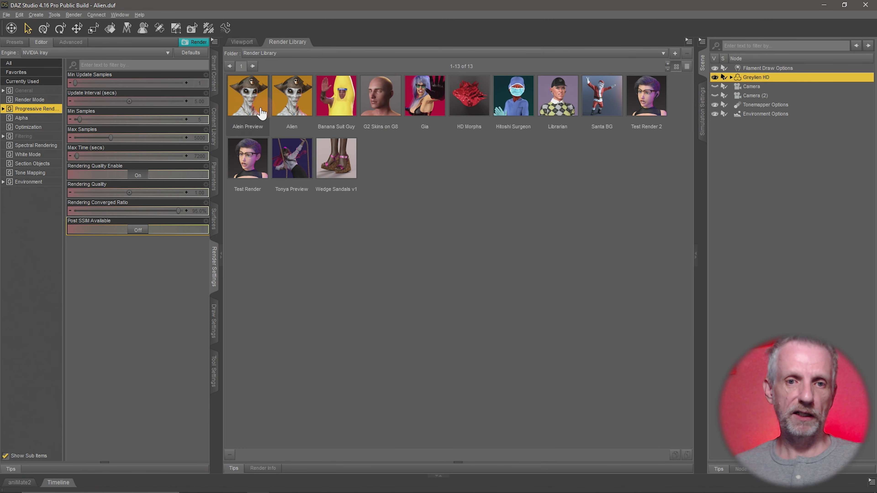
{"action": "left_click", "coordinate": [252, 111]}
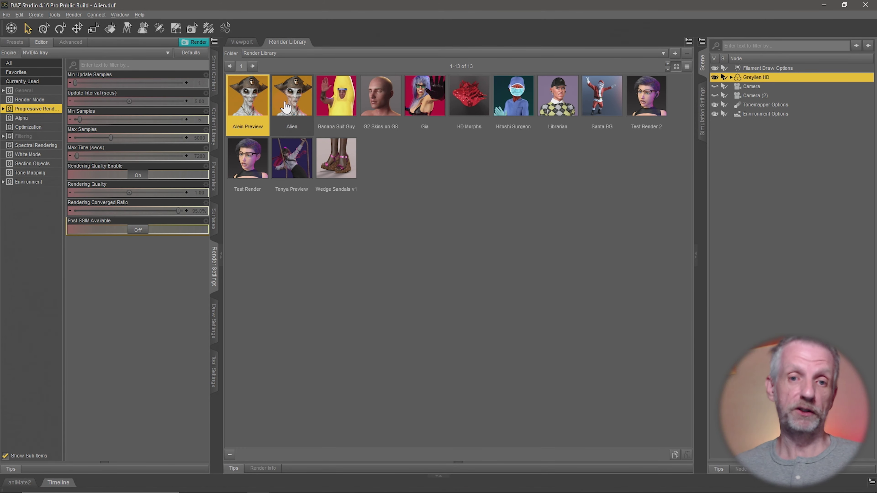
{"action": "left_click", "coordinate": [294, 105]}
{"action": "left_click", "coordinate": [259, 106]}
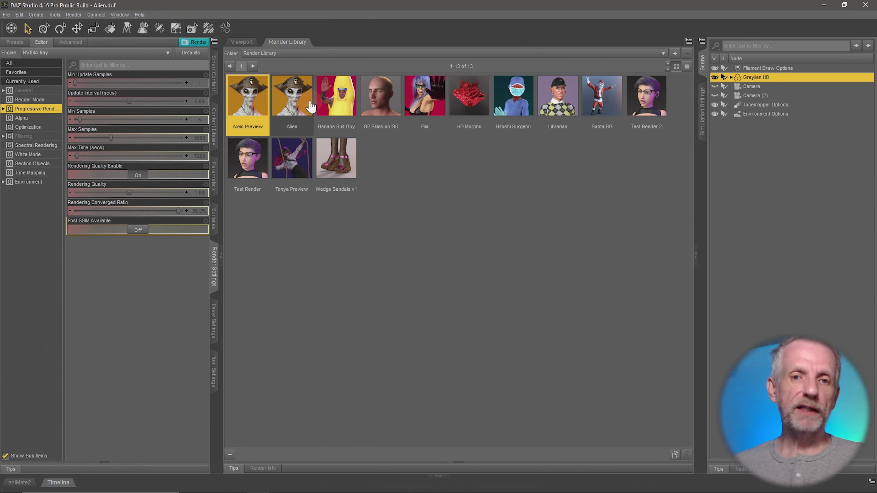
{"action": "right_click", "coordinate": [254, 95]}
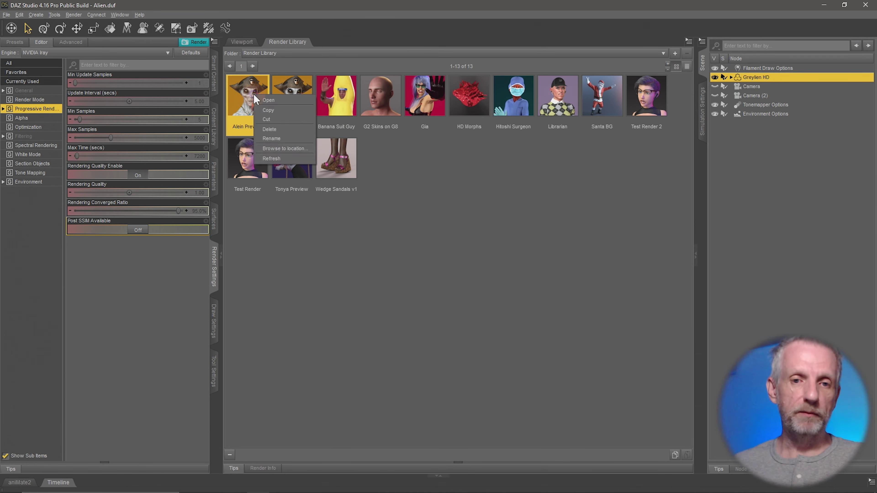
{"action": "left_click", "coordinate": [300, 149]}
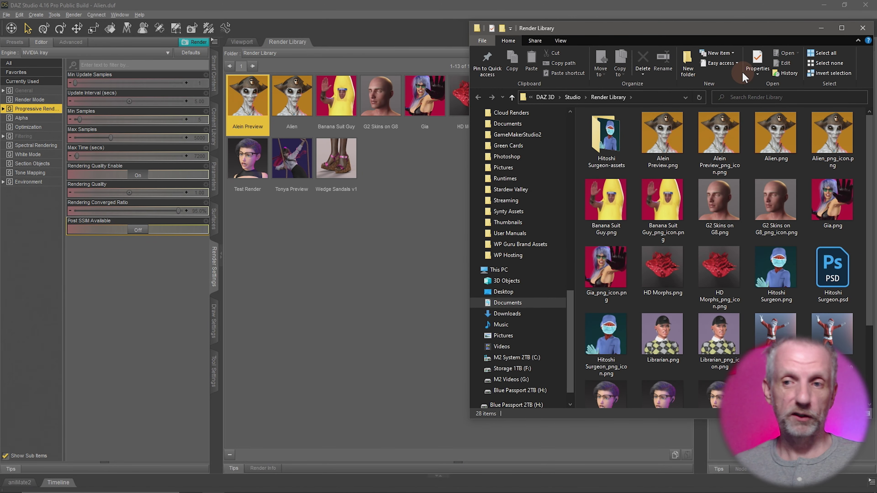
- Look through the image files in the Render Library folder and close the folder window
{"action": "left_click", "coordinate": [810, 253]}
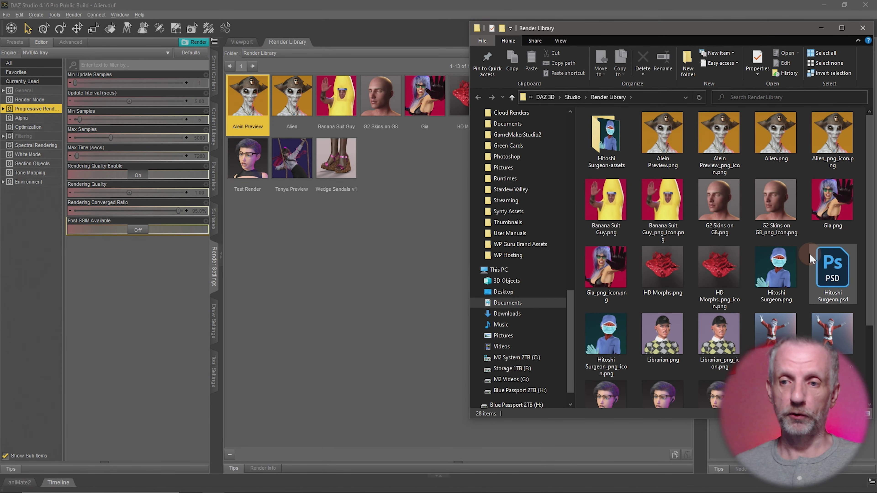
{"action": "scroll", "coordinate": [810, 253], "scroll_direction": "down", "scroll_amount": 3}
{"action": "scroll", "coordinate": [809, 253], "scroll_direction": "up", "scroll_amount": 3}
{"action": "scroll", "coordinate": [810, 253], "scroll_direction": "down", "scroll_amount": 2}
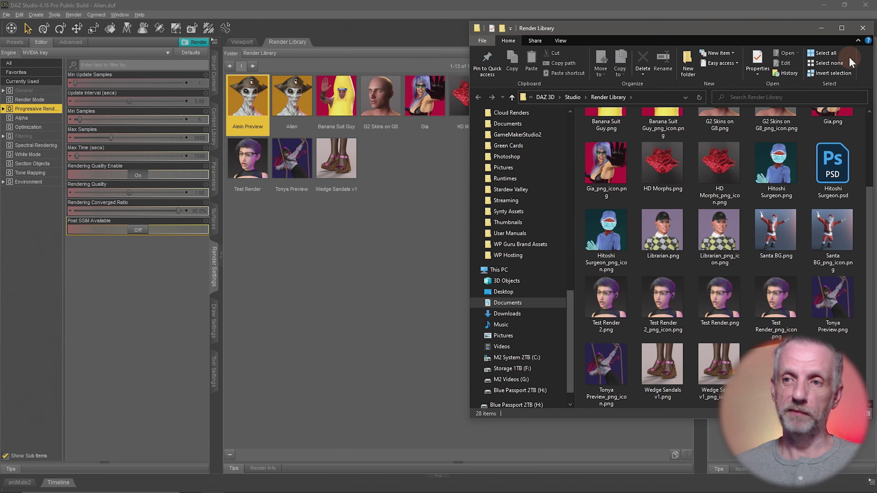
{"action": "left_click", "coordinate": [863, 28]}
- Delete the Alein Preview image from the Render Library and return to the viewport
{"action": "right_click", "coordinate": [245, 91]}
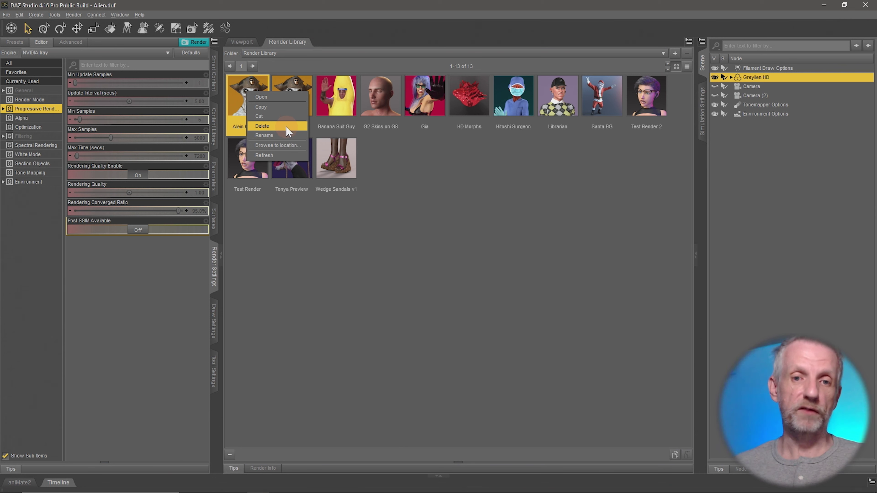
{"action": "left_click", "coordinate": [262, 126]}
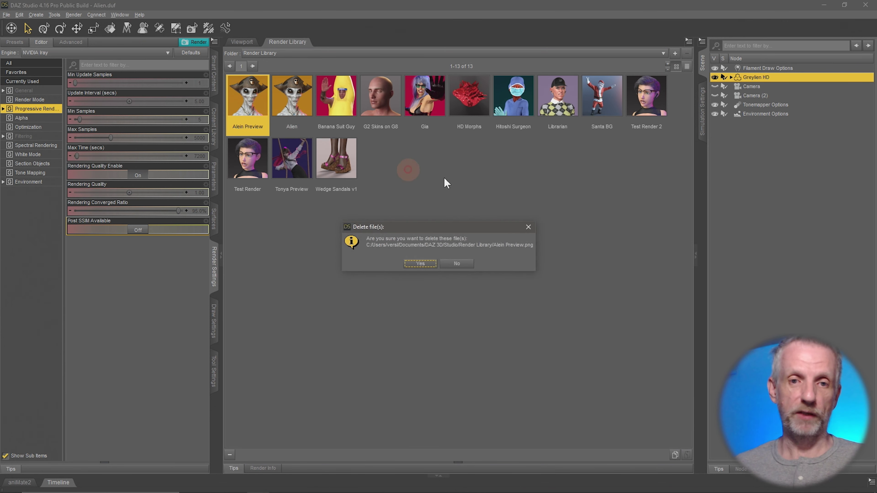
{"action": "left_click", "coordinate": [430, 268]}
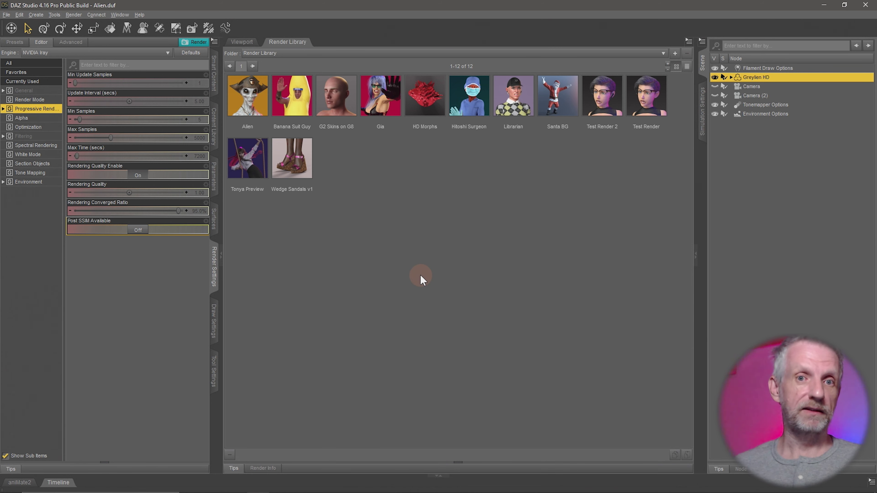
{"action": "left_click", "coordinate": [243, 46]}
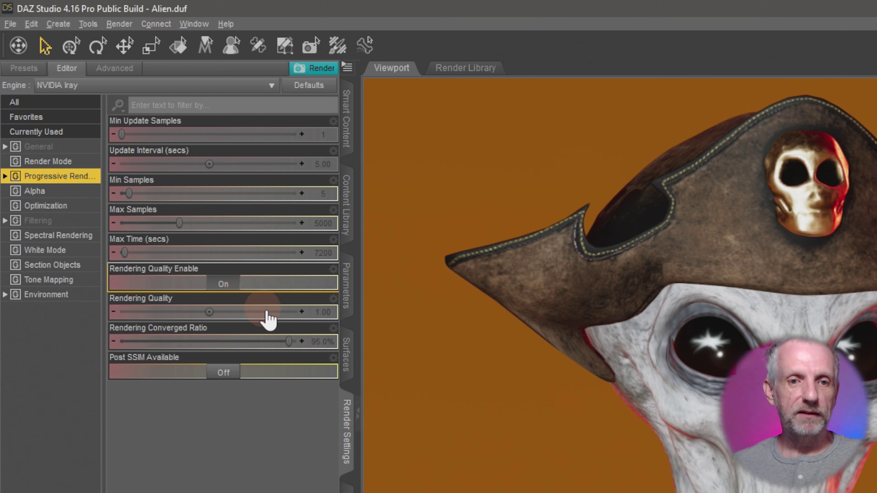
- Try a Rendering Converged Ratio of 100% in the progressive rendering settings and restore it to 95%
{"action": "left_click", "coordinate": [328, 312]}
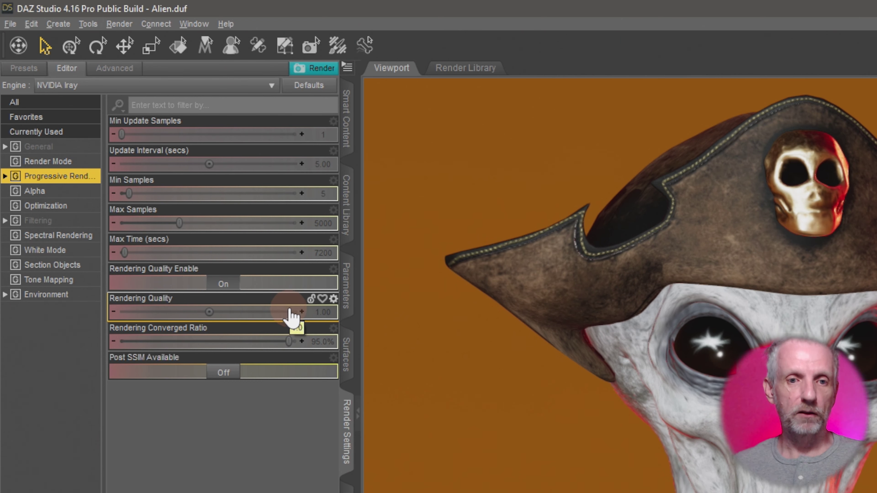
{"action": "left_click", "coordinate": [287, 339]}
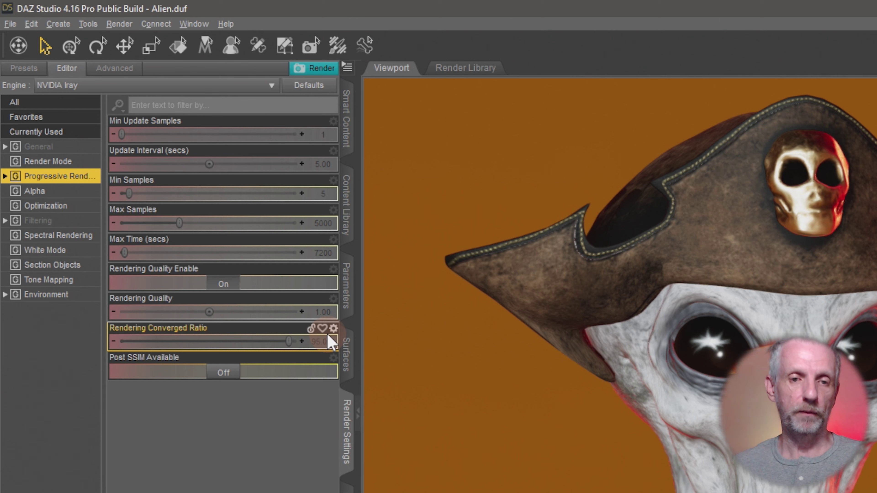
{"action": "mouse_move", "coordinate": [295, 342]}
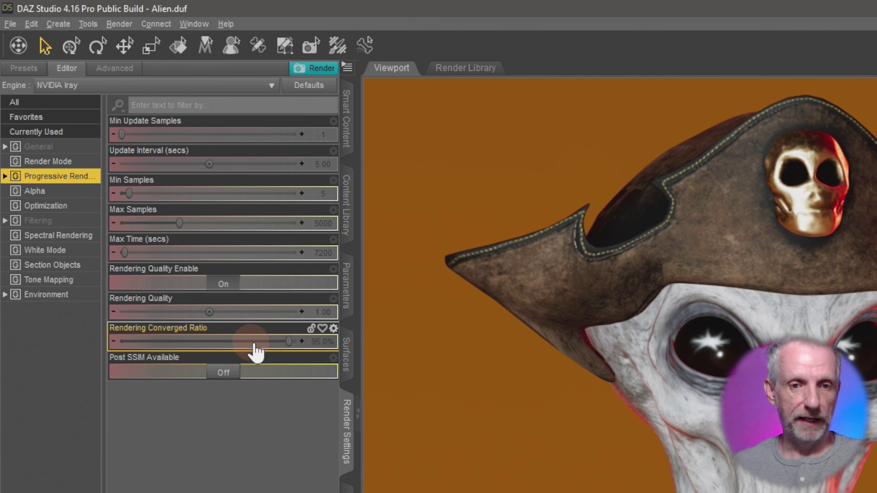
{"action": "left_click_drag", "start_coordinate": [290, 345], "coordinate": [305, 344]}
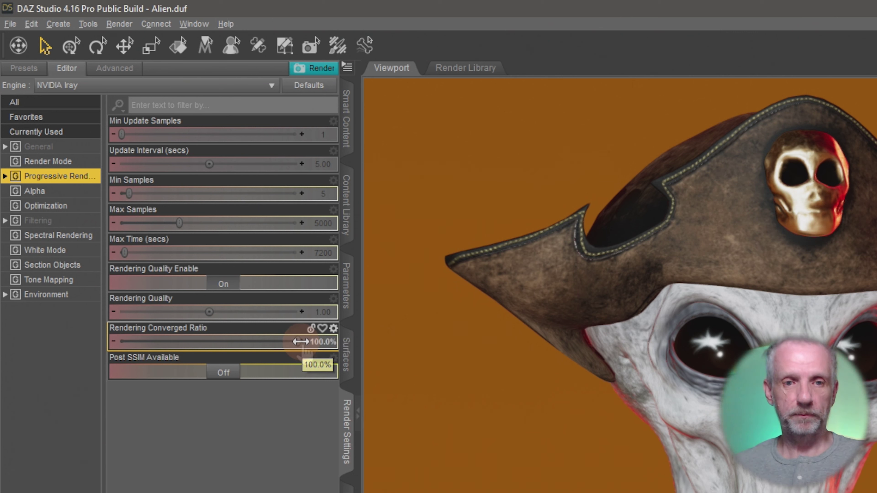
{"action": "left_click", "coordinate": [268, 342]}
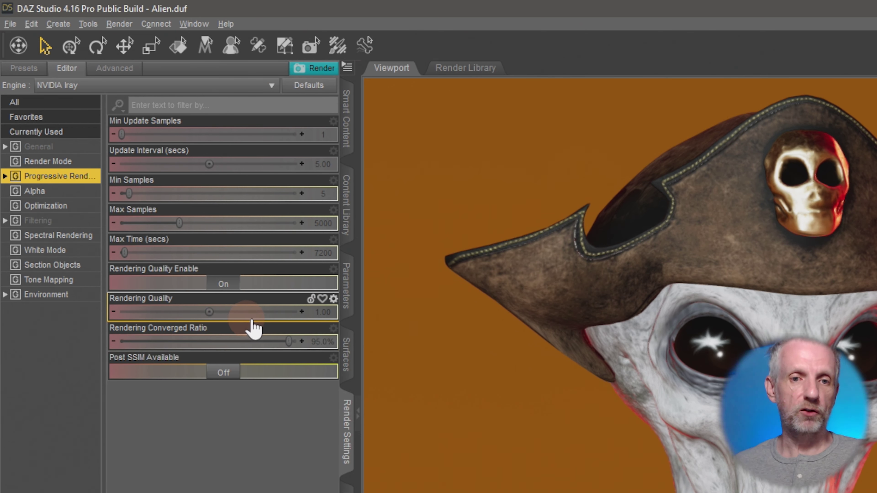
- Try Rendering Quality values of 5 and 0.5 in the progressive rendering settings
{"action": "left_click", "coordinate": [325, 312]}
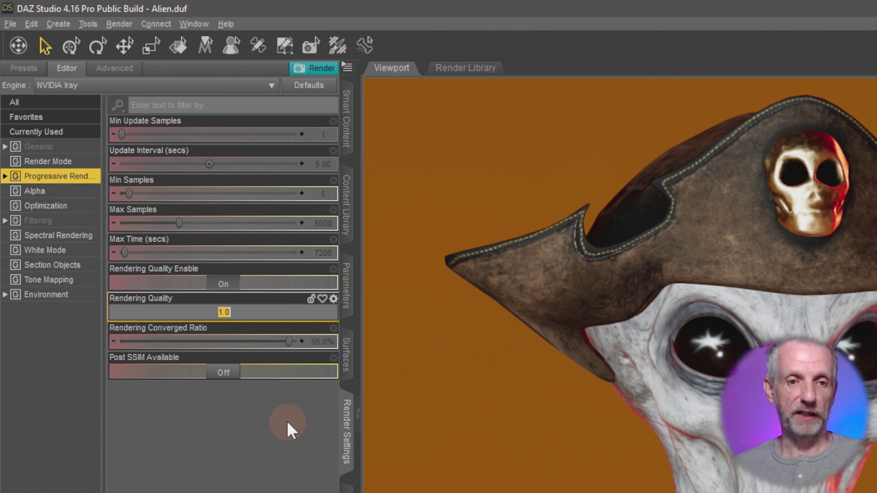
{"action": "type", "text": "5"}
{"action": "key", "text": "Return"}
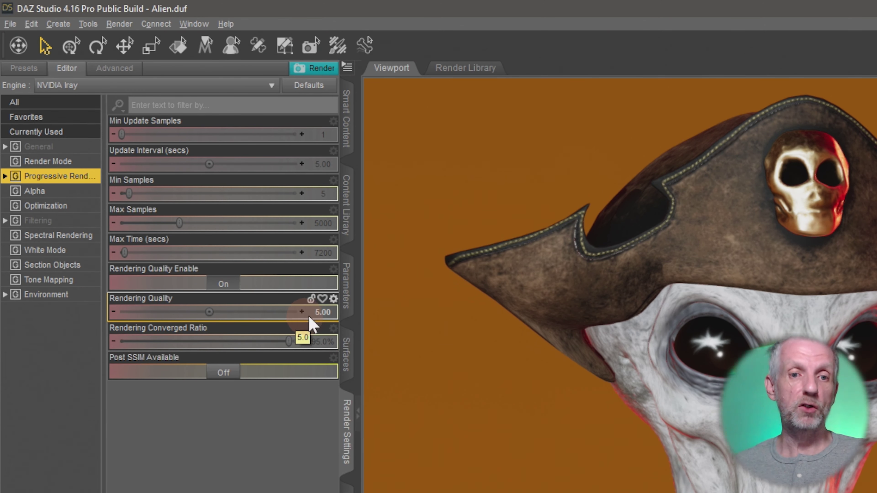
{"action": "left_click", "coordinate": [315, 313]}
{"action": "type", "text": "0.5"}
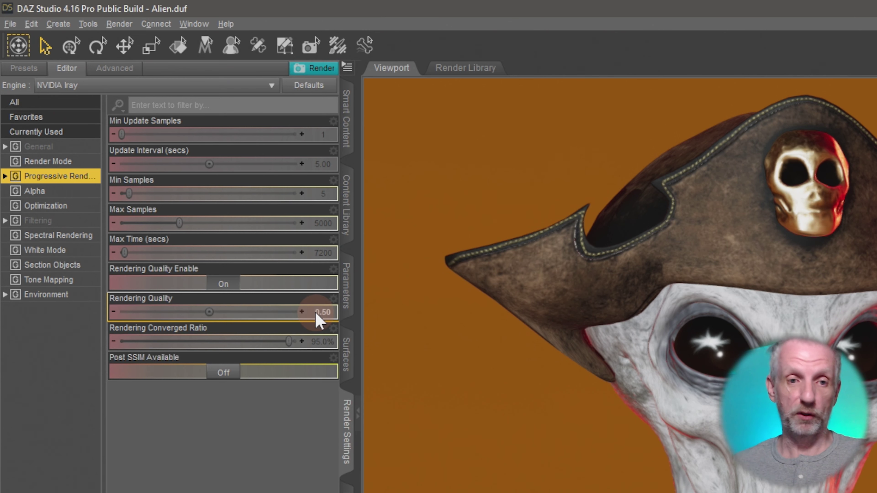
{"action": "key", "text": "Return"}
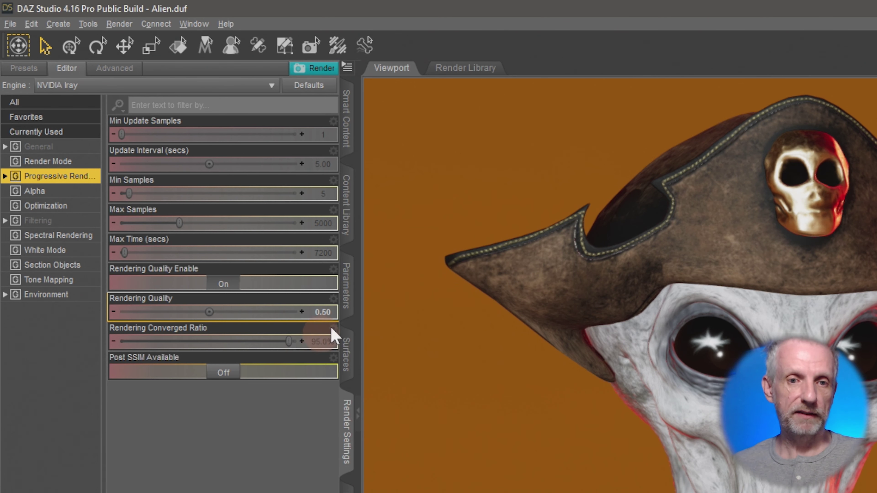
- Set the Rendering Quality to 0.2 and render the scene
{"action": "left_click", "coordinate": [327, 313]}
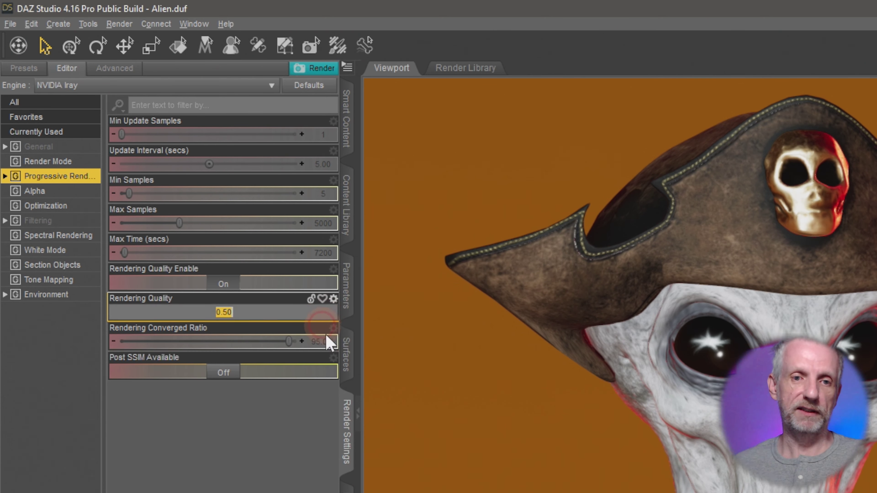
{"action": "type", "text": "0.2"}
{"action": "key", "text": "Return"}
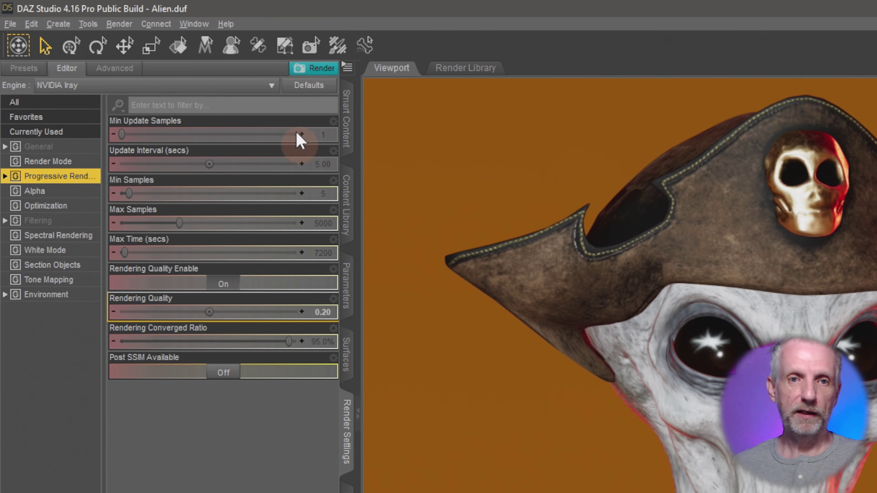
{"action": "left_click", "coordinate": [330, 71]}
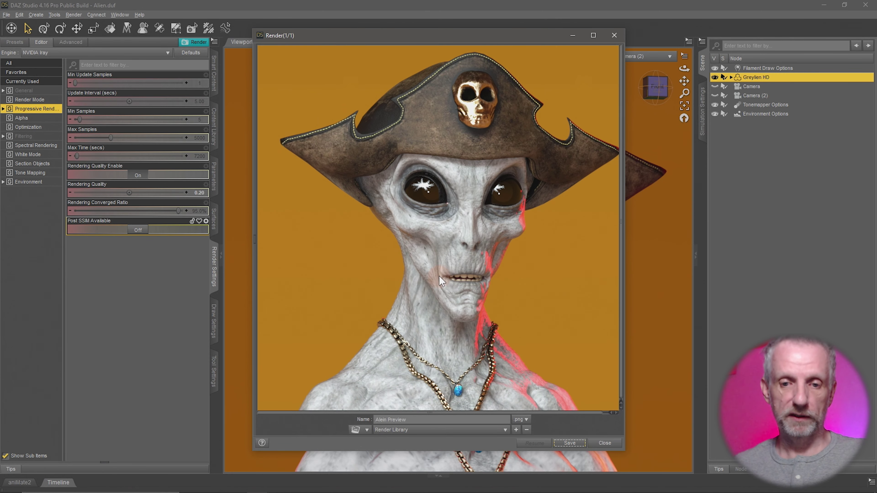
- Save the render as Alein Preview in the Render Library and inspect the saved image's face, neck and necklaces up close
{"action": "left_click", "coordinate": [442, 420]}
{"action": "left_click", "coordinate": [570, 444]}
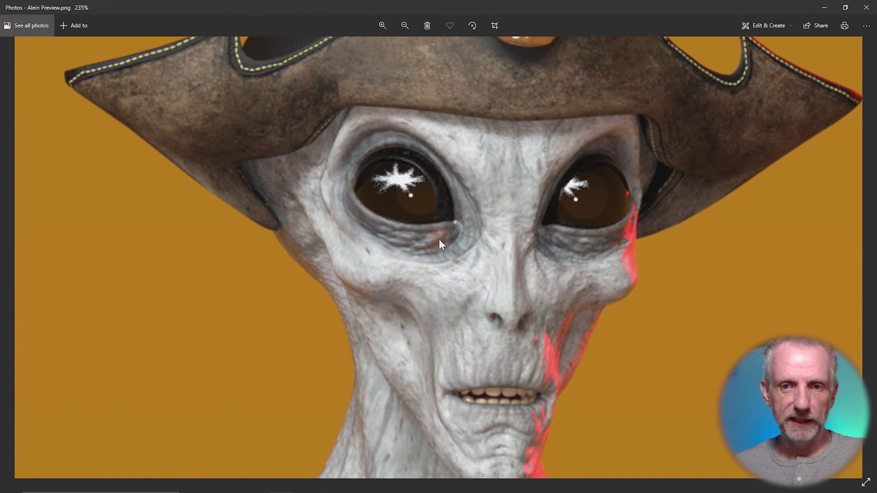
{"action": "scroll", "coordinate": [439, 239], "scroll_direction": "up", "scroll_amount": 2, "text": "ctrl"}
{"action": "left_click_drag", "start_coordinate": [430, 240], "coordinate": [409, 95]}
{"action": "left_click_drag", "start_coordinate": [460, 242], "coordinate": [436, 79]}
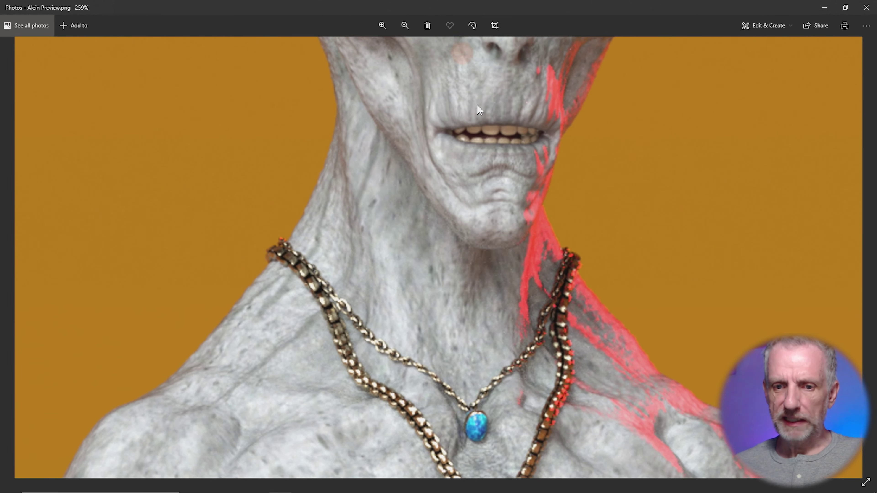
{"action": "left_click_drag", "start_coordinate": [480, 159], "coordinate": [465, 489]}
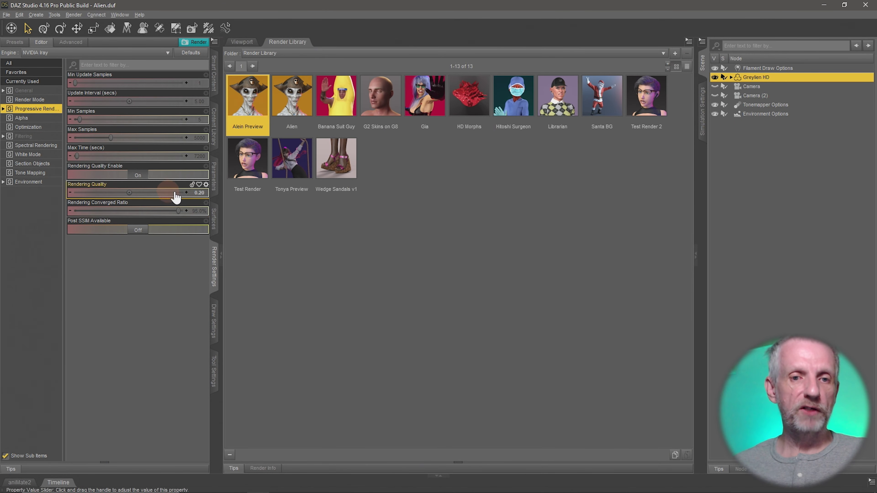
- Set the Rendering Converged Ratio to 50% and render the scene
{"action": "left_click", "coordinate": [198, 210]}
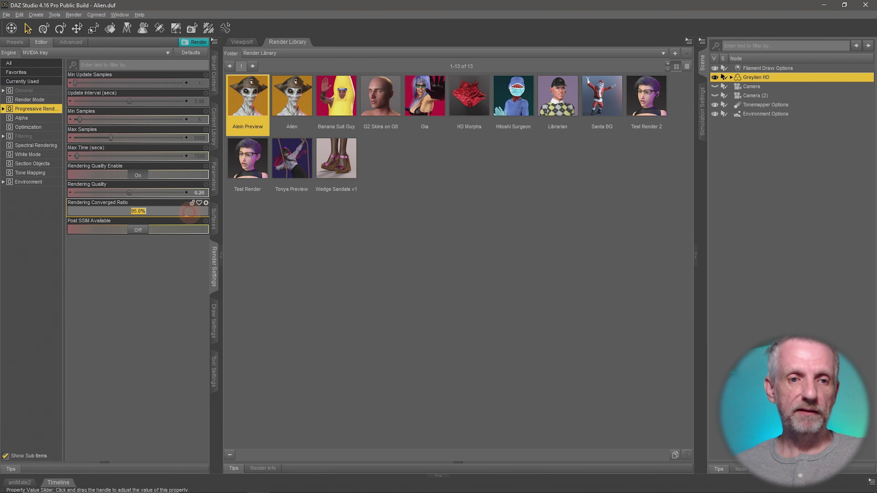
{"action": "type", "text": "50"}
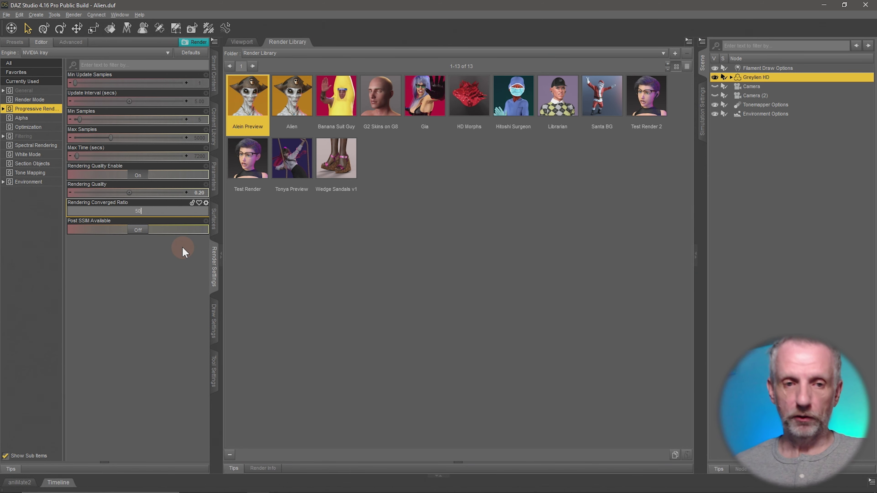
{"action": "key", "text": "Return"}
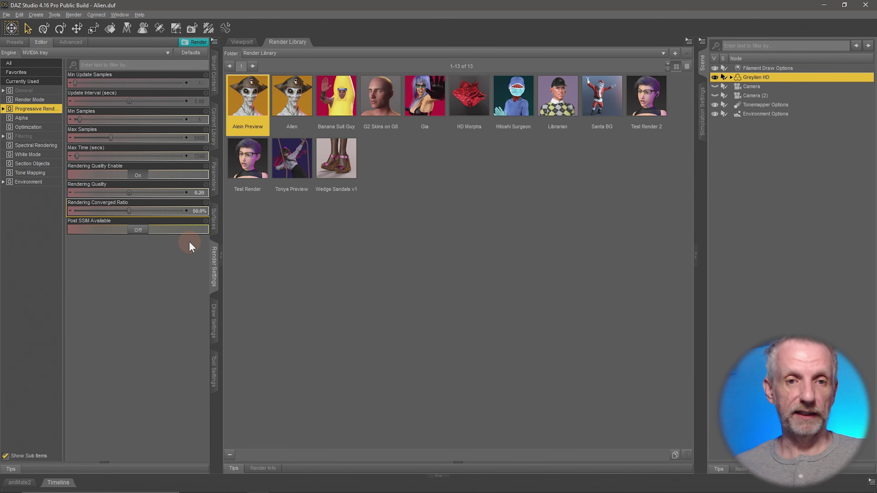
{"action": "key", "text": "ctrl+r"}
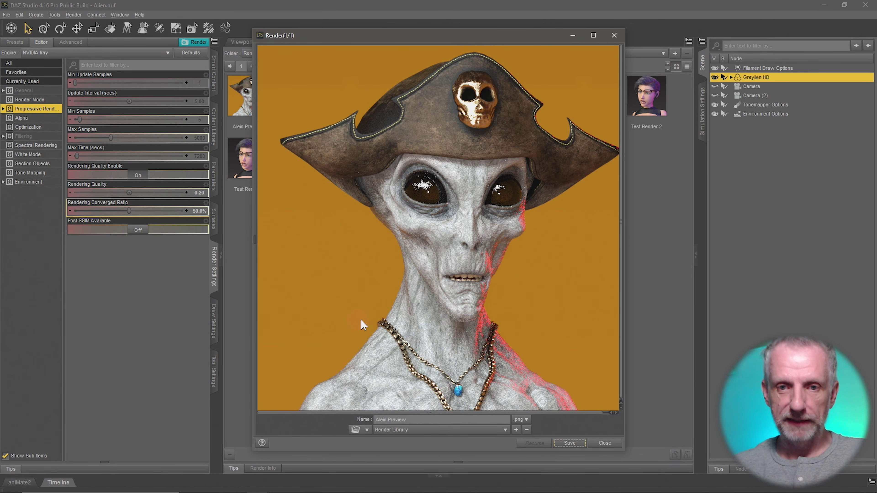
- Save the new render as a PNG named Alein Preview 2 in the Render Library
{"action": "left_click", "coordinate": [461, 419]}
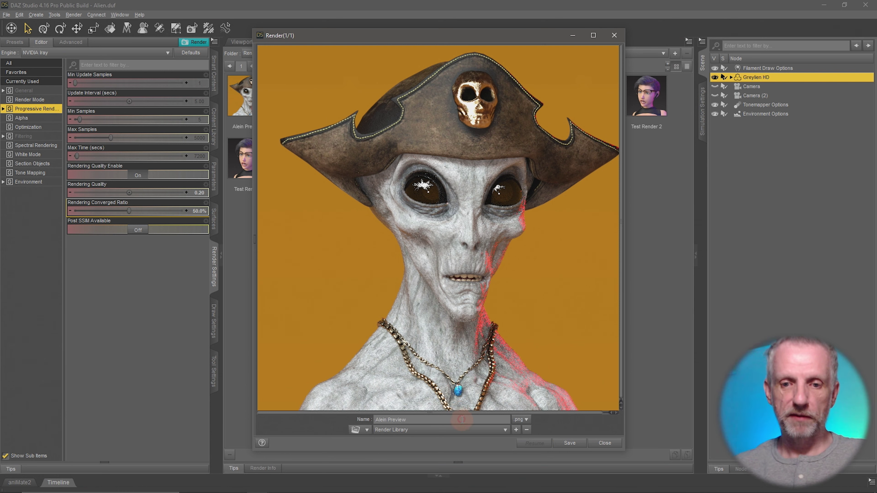
{"action": "left_click", "coordinate": [316, 197]}
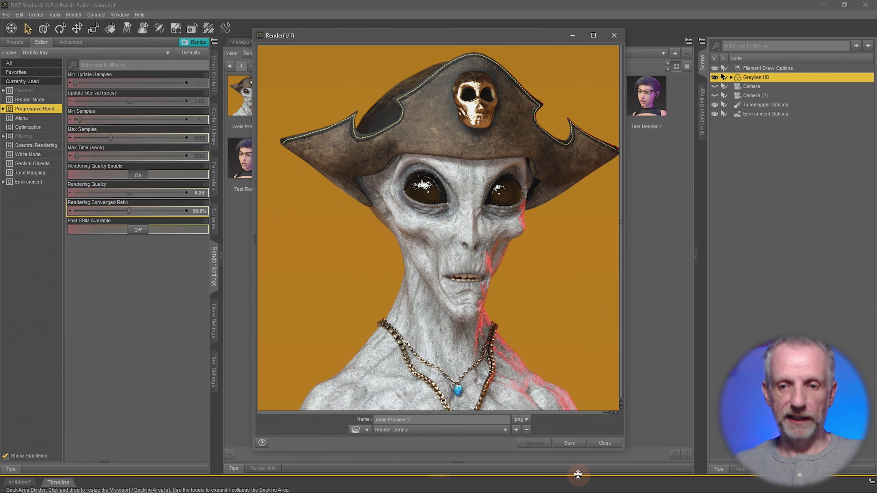
{"action": "left_click", "coordinate": [570, 444]}
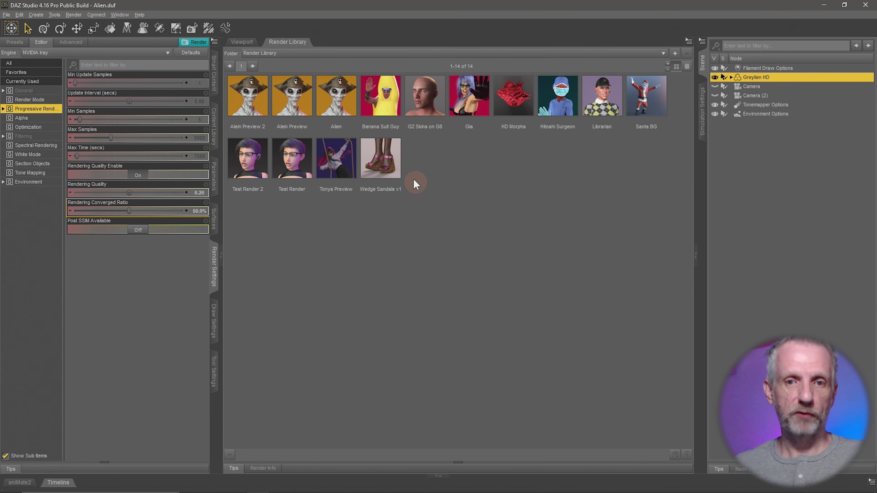
- Open Alein Preview 2 from the Render Library, examine the grain around the eyes and face, and return to the viewport
{"action": "double_click", "coordinate": [256, 93]}
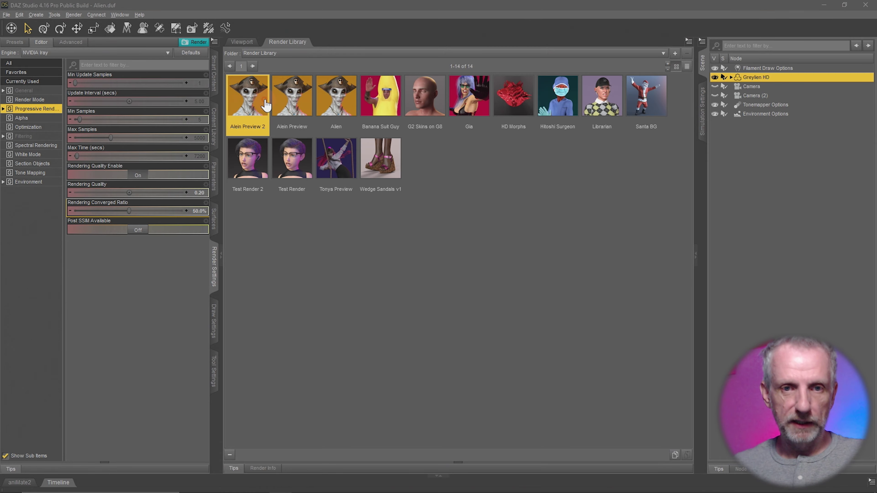
{"action": "scroll", "coordinate": [459, 207], "scroll_direction": "up", "scroll_amount": 5}
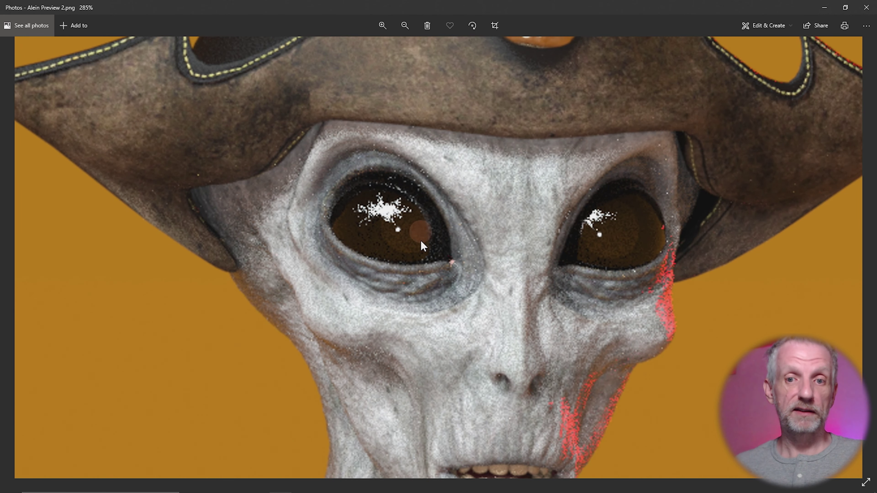
{"action": "left_click_drag", "start_coordinate": [477, 260], "coordinate": [466, 183]}
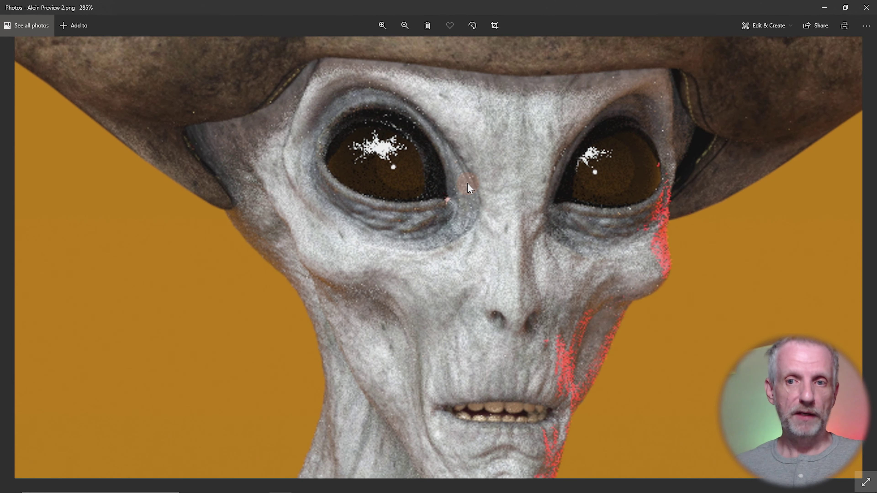
{"action": "left_click_drag", "start_coordinate": [548, 225], "coordinate": [564, 201]}
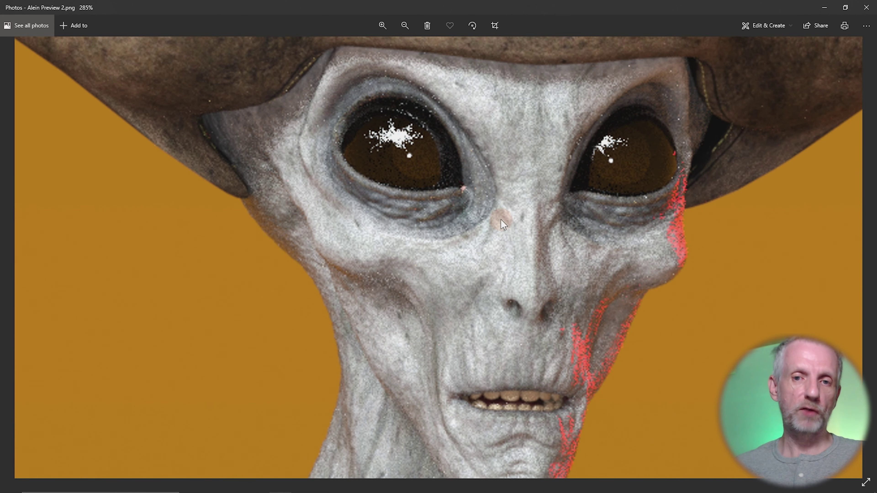
{"action": "left_click_drag", "start_coordinate": [470, 173], "coordinate": [439, 168]}
{"action": "mouse_move", "coordinate": [462, 241]}
{"action": "left_mouse_down"}
{"action": "mouse_move", "coordinate": [456, 211]}
{"action": "mouse_move", "coordinate": [460, 255]}
{"action": "left_mouse_up"}
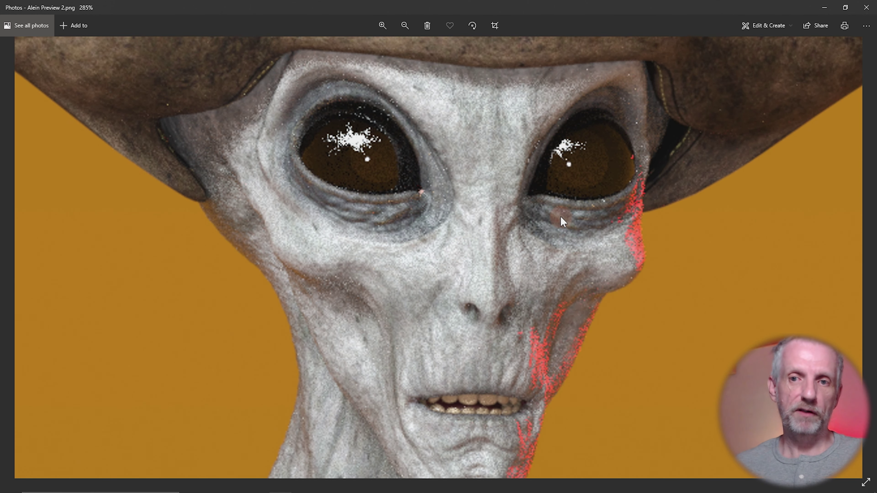
{"action": "left_click", "coordinate": [867, 7]}
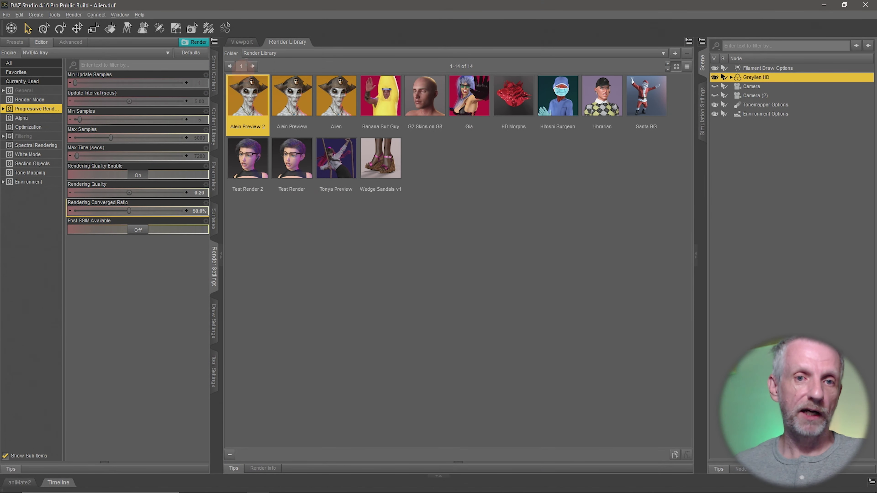
{"action": "left_click", "coordinate": [242, 41]}
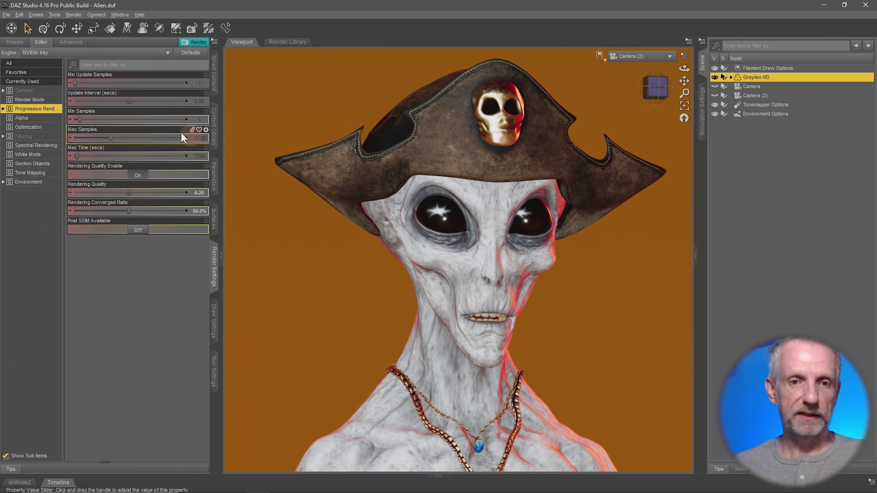
- Try a Rendering Quality of 10 and a Rendering Converged Ratio of 100% in the progressive rendering settings
{"action": "left_click", "coordinate": [168, 136]}
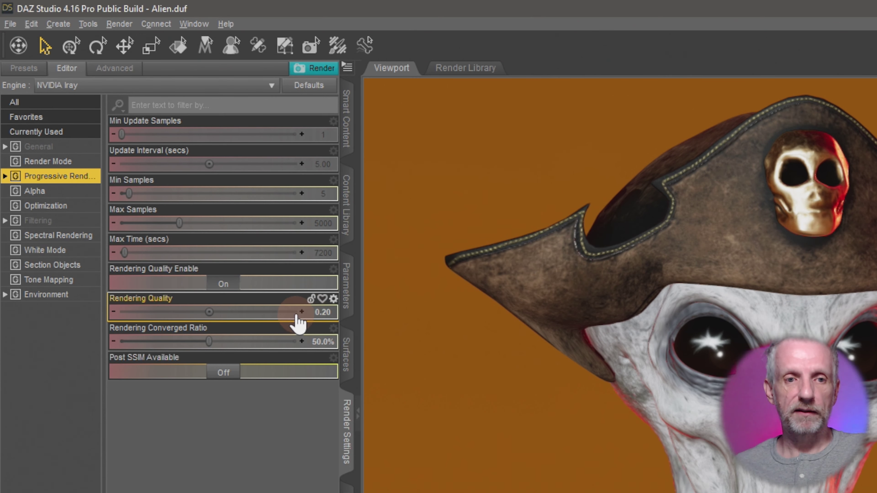
{"action": "left_click", "coordinate": [323, 313]}
{"action": "type", "text": "1"}
{"action": "key", "text": "Return"}
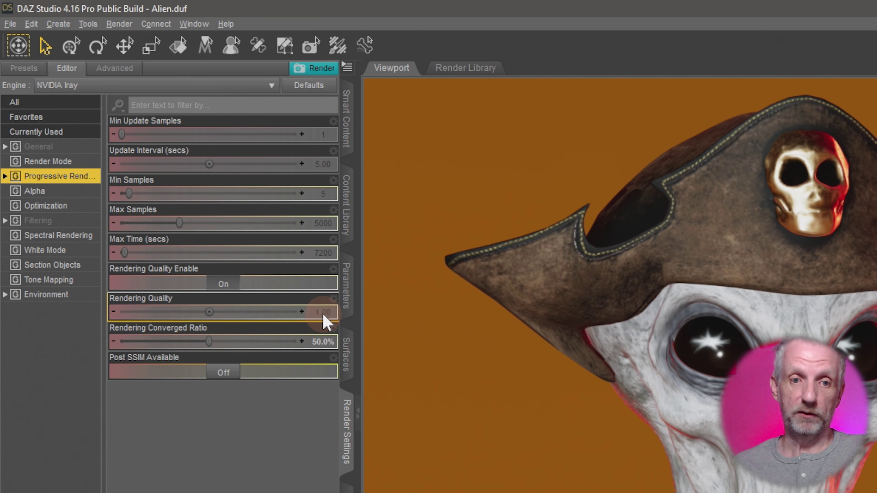
{"action": "left_click", "coordinate": [328, 344]}
{"action": "left_click", "coordinate": [318, 391]}
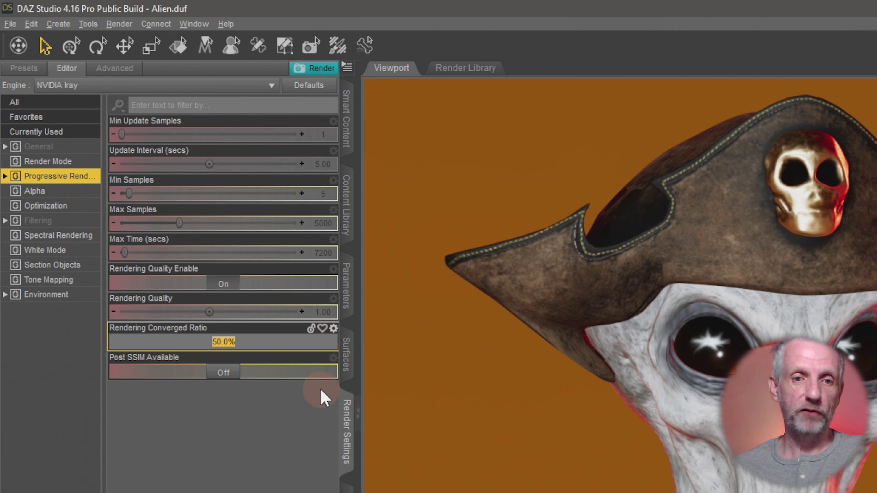
{"action": "left_click", "coordinate": [327, 340]}
{"action": "type", "text": "100"}
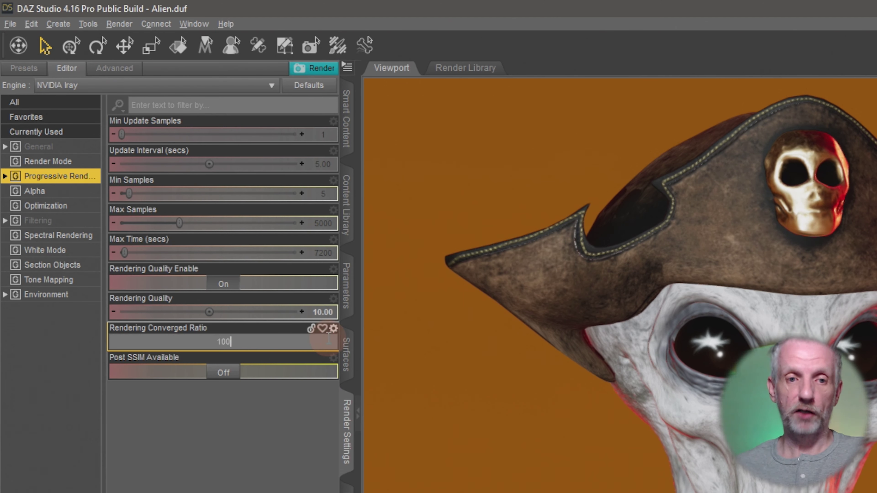
{"action": "key", "text": "Return"}
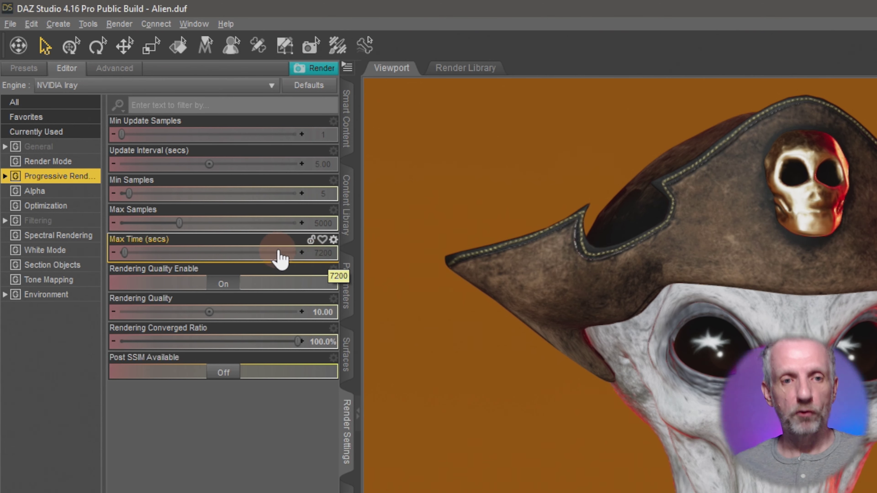
- Try a Max Time of 72000 seconds and undo the change
{"action": "left_click", "coordinate": [325, 256]}
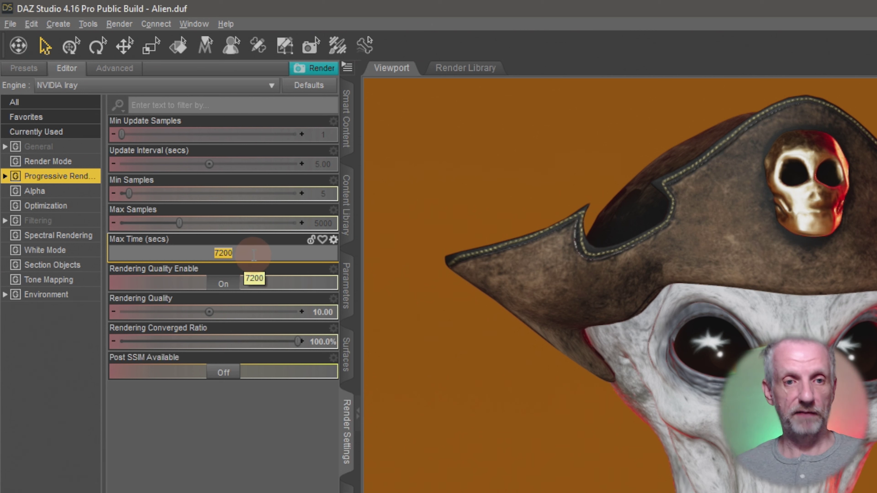
{"action": "left_click", "coordinate": [274, 254]}
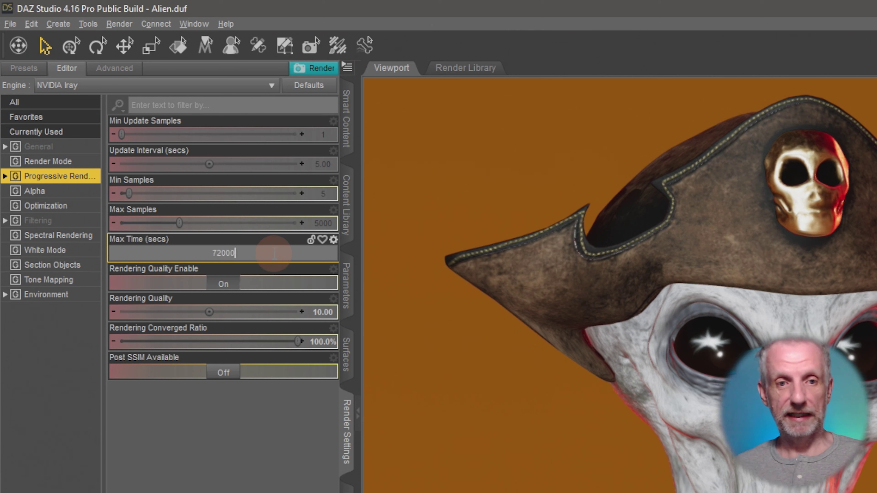
{"action": "key", "text": "Return"}
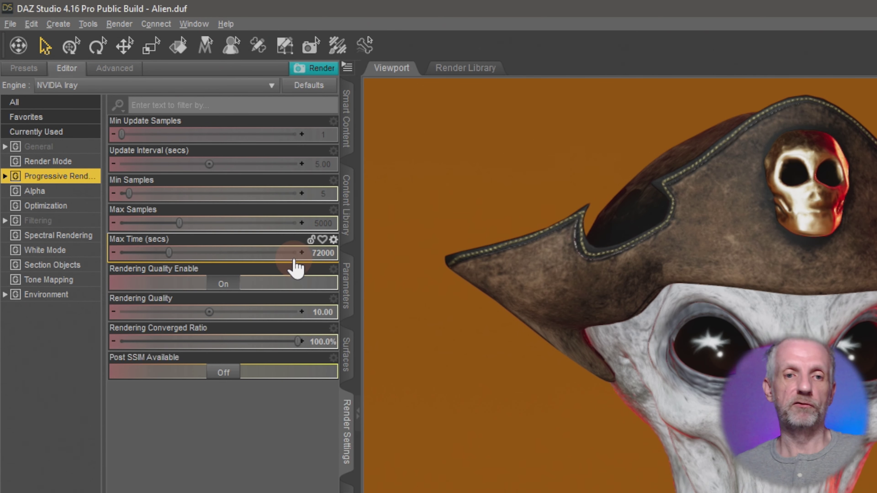
{"action": "key", "text": "ctrl+z"}
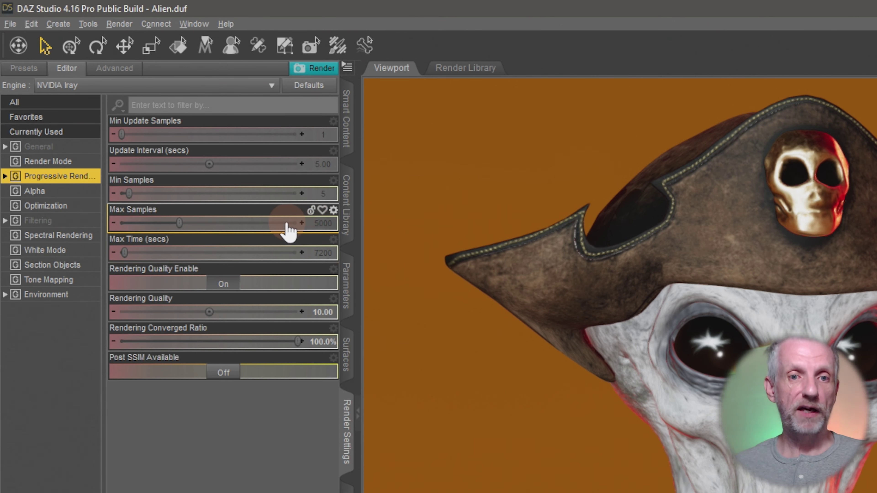
- Reset Rendering Quality to 1 and Rendering Converged Ratio to 95%, and turn Rendering Quality Enable off
{"action": "mouse_move", "coordinate": [283, 232]}
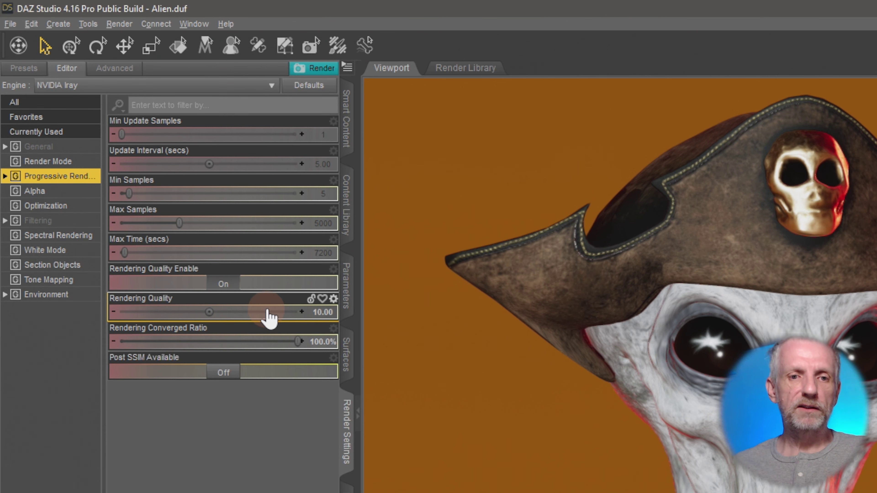
{"action": "left_click", "coordinate": [271, 342]}
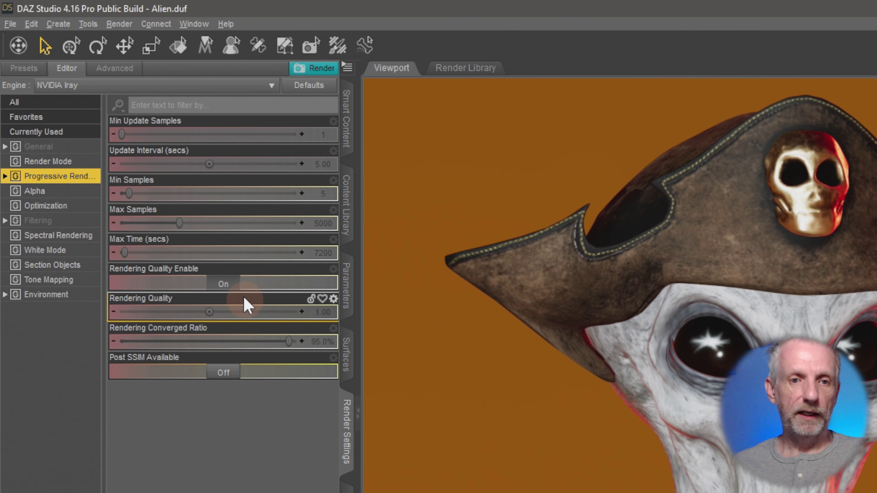
{"action": "left_click", "coordinate": [225, 285]}
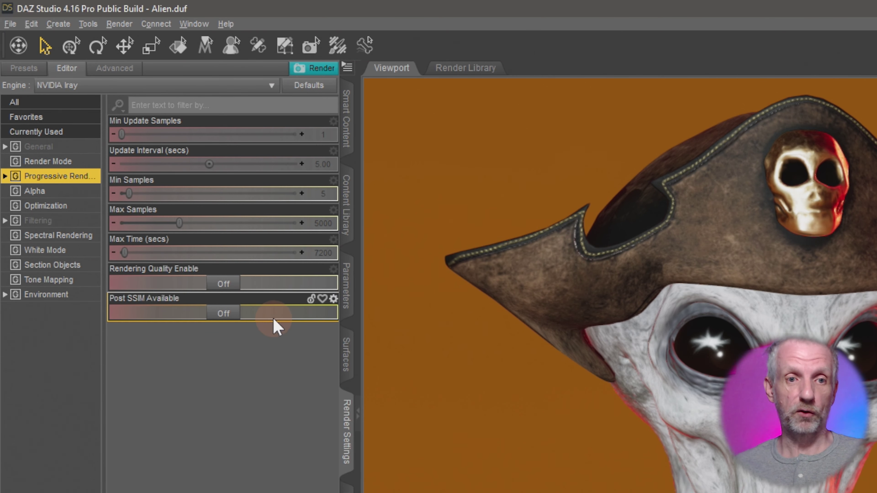
- Limit Max Samples to 100 and render the scene
{"action": "mouse_move", "coordinate": [257, 223]}
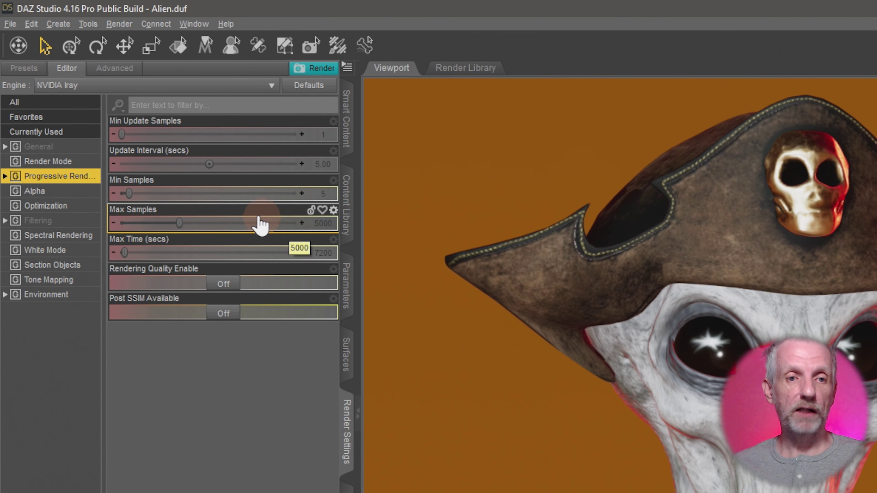
{"action": "left_click", "coordinate": [328, 224]}
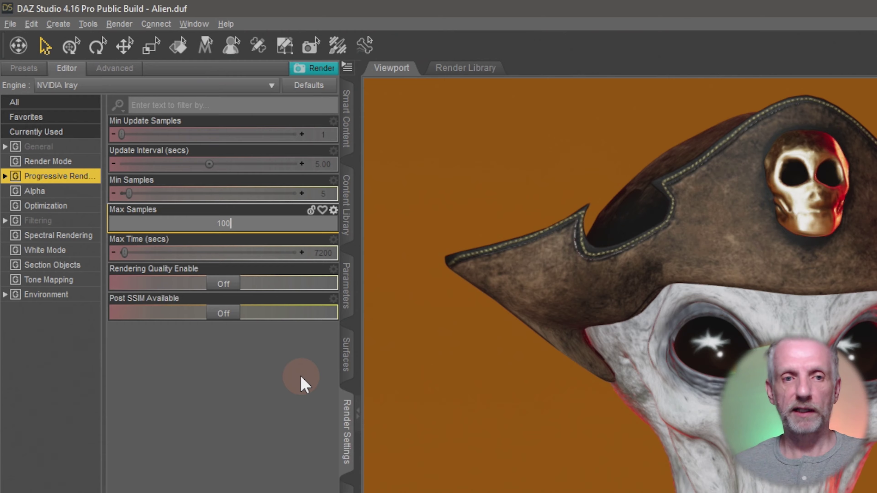
{"action": "type", "text": "100"}
{"action": "key", "text": "Return"}
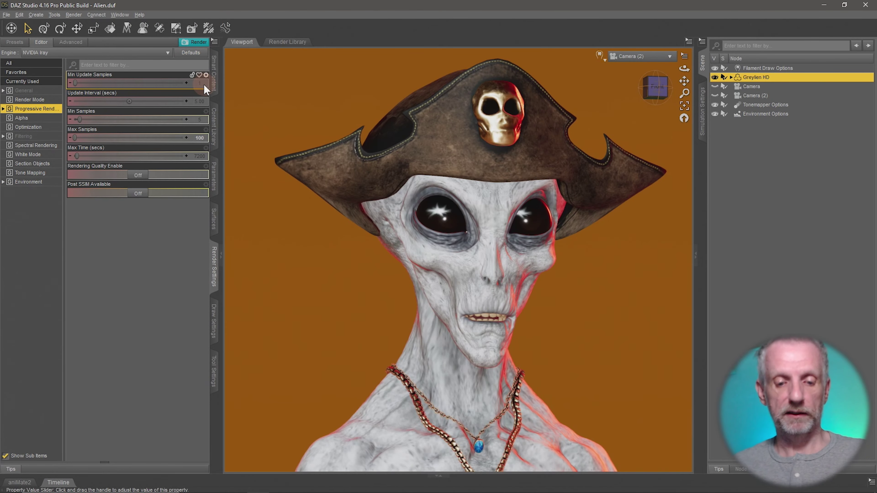
{"action": "key", "text": "ctrl+r"}
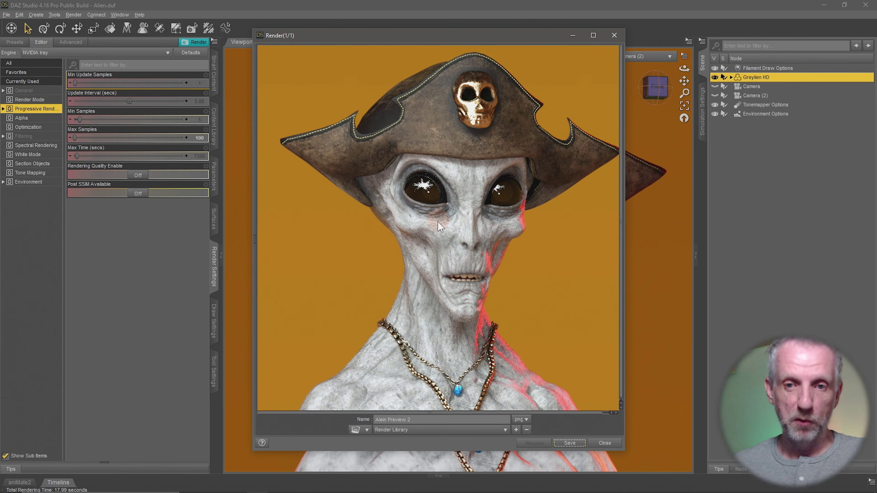
- Close the render without saving and set the global pixel size to 1600 × 1600 in the general render settings
{"action": "left_click", "coordinate": [615, 35]}
{"action": "left_click", "coordinate": [50, 91]}
{"action": "left_click", "coordinate": [104, 101]}
{"action": "type", "text": "1"}
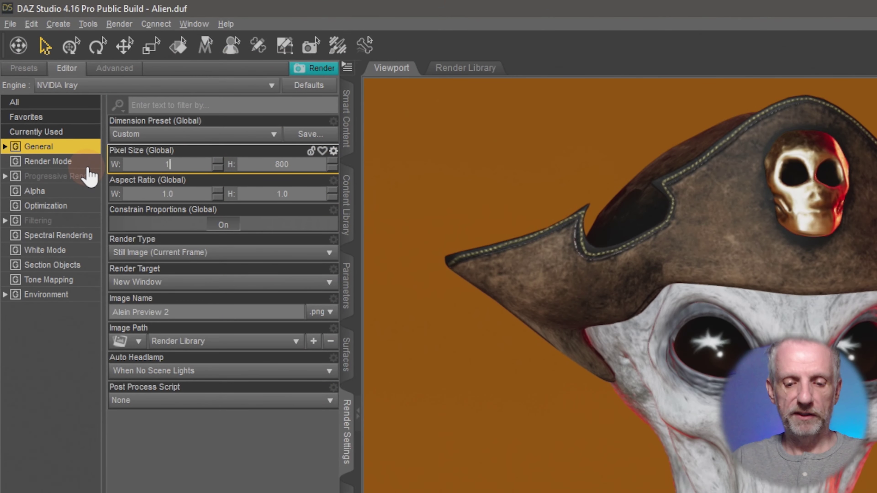
{"action": "type", "text": "600"}
{"action": "key", "text": "Tab"}
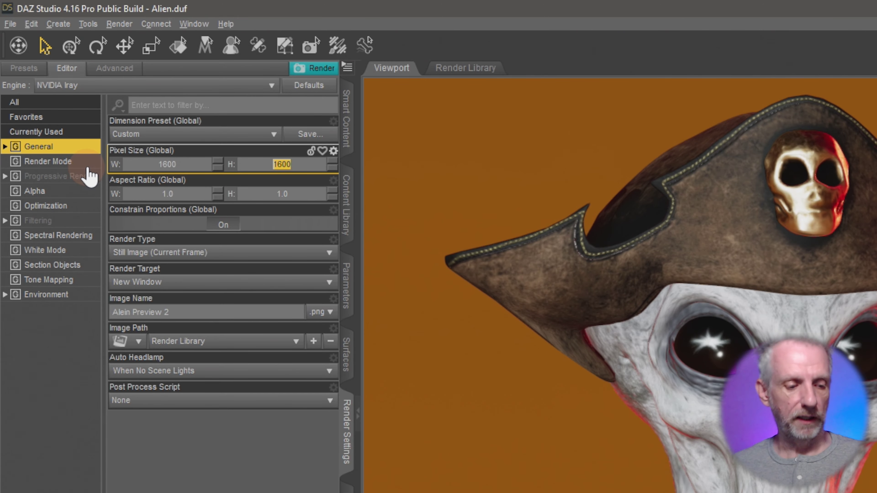
- Render the alien scene and bring the new render window to the front to view the hat and eyes
{"action": "key", "text": "ctrl+r"}
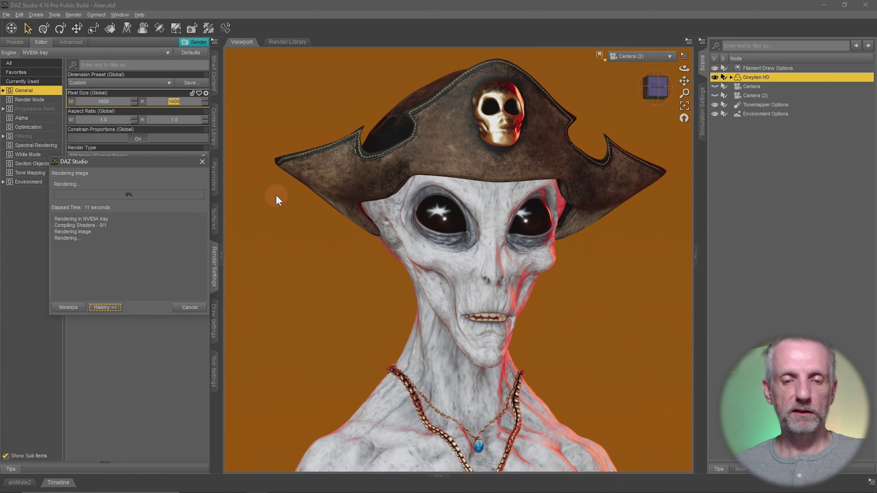
{"action": "key", "text": "alt+Tab"}
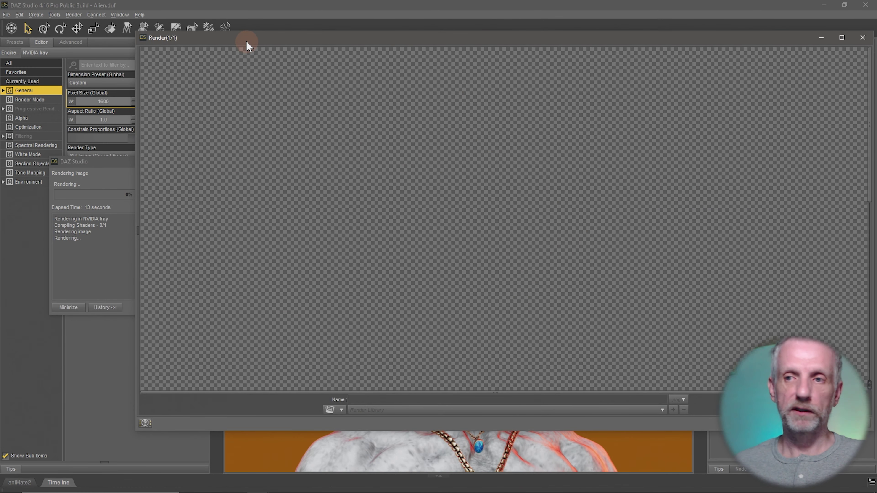
{"action": "left_click_drag", "start_coordinate": [246, 42], "coordinate": [250, 40]}
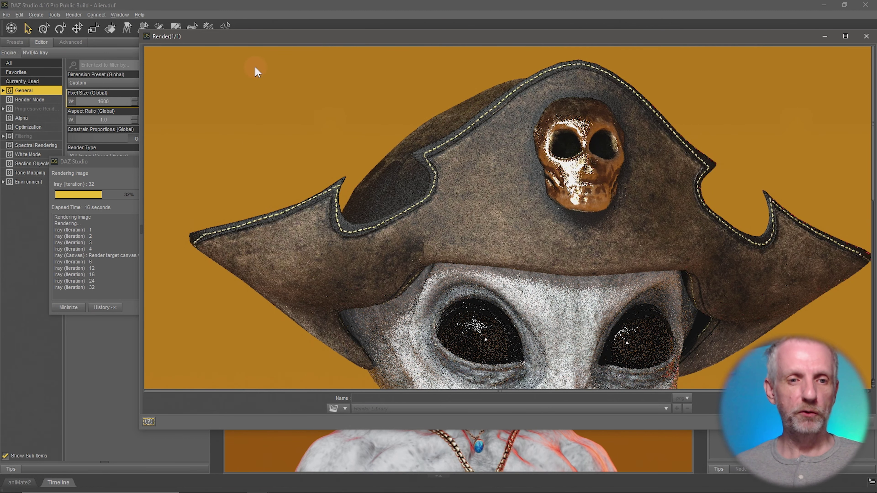
{"action": "scroll", "coordinate": [295, 175], "scroll_direction": "down", "scroll_amount": 3}
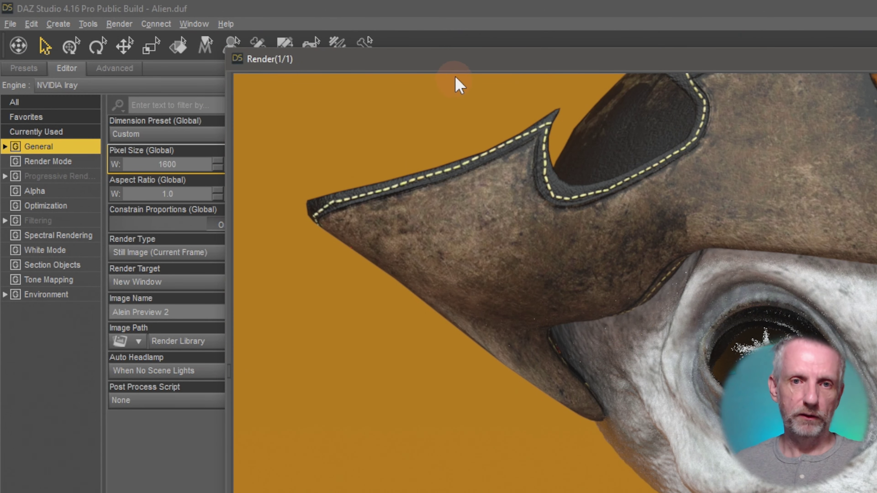
{"action": "left_click_drag", "start_coordinate": [476, 64], "coordinate": [454, 62]}
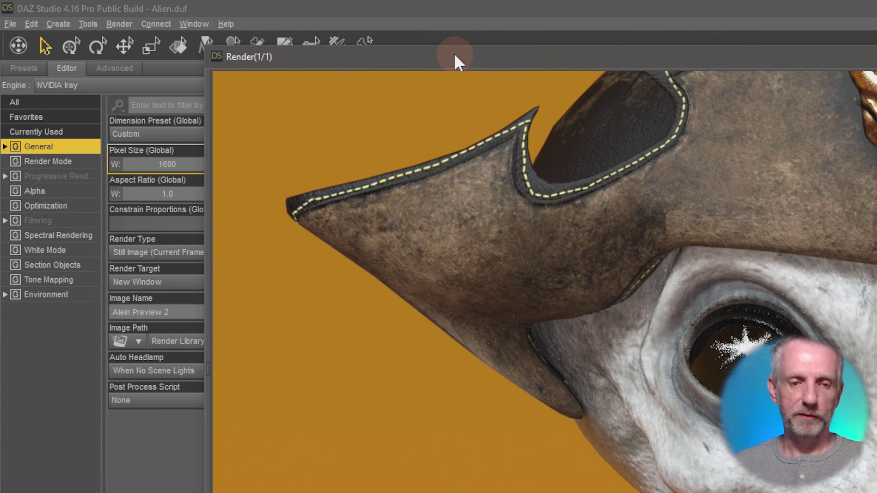
{"action": "left_click", "coordinate": [368, 285]}
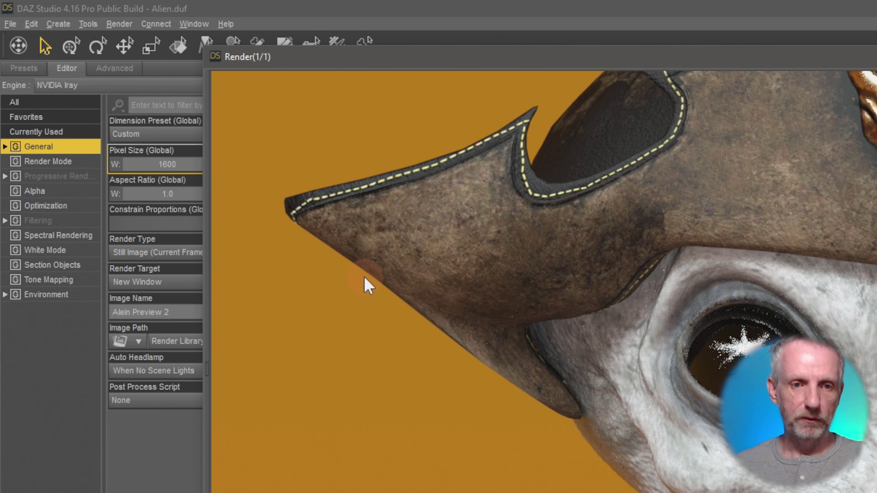
- Raise Max Samples to 200 in the render window's own Progressive Rendering settings and resume the render
{"action": "left_click", "coordinate": [208, 376]}
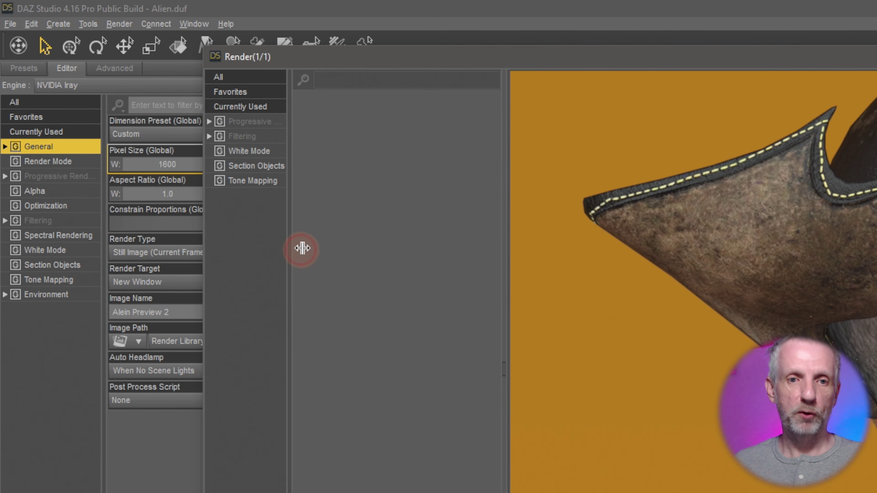
{"action": "left_click_drag", "start_coordinate": [303, 248], "coordinate": [336, 250]}
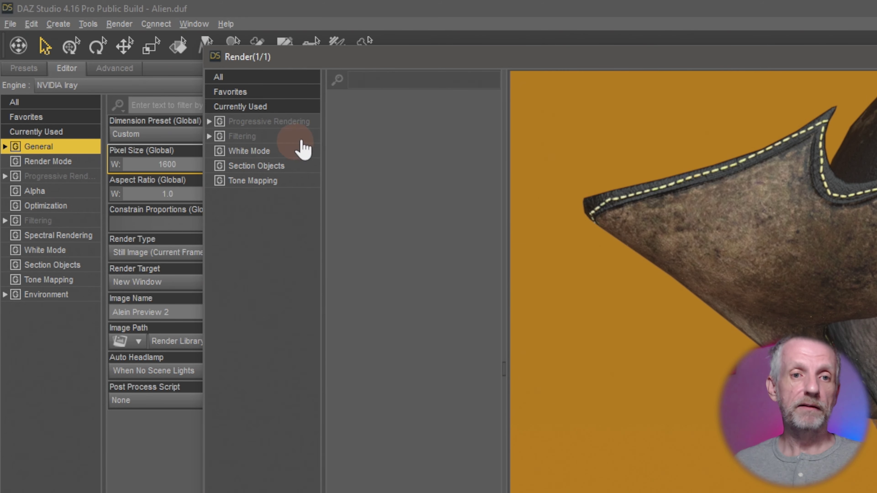
{"action": "left_click", "coordinate": [293, 122]}
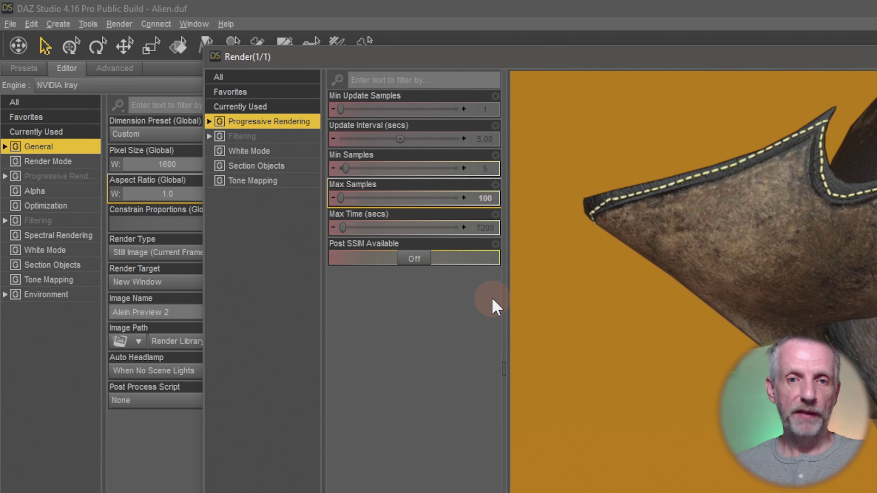
{"action": "left_click", "coordinate": [485, 197]}
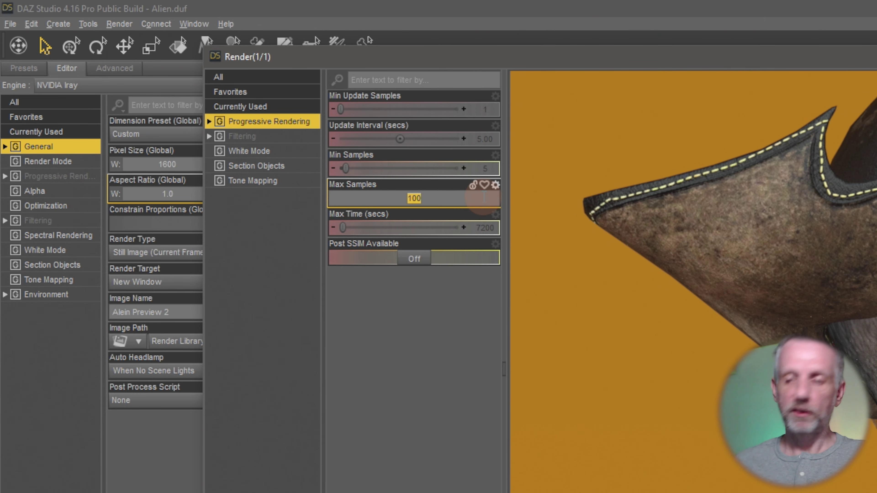
{"action": "type", "text": "200"}
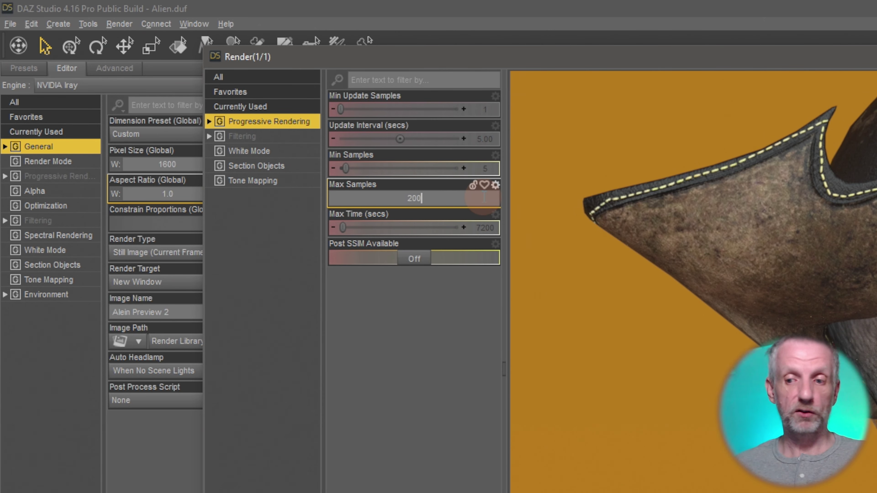
{"action": "key", "text": "Return"}
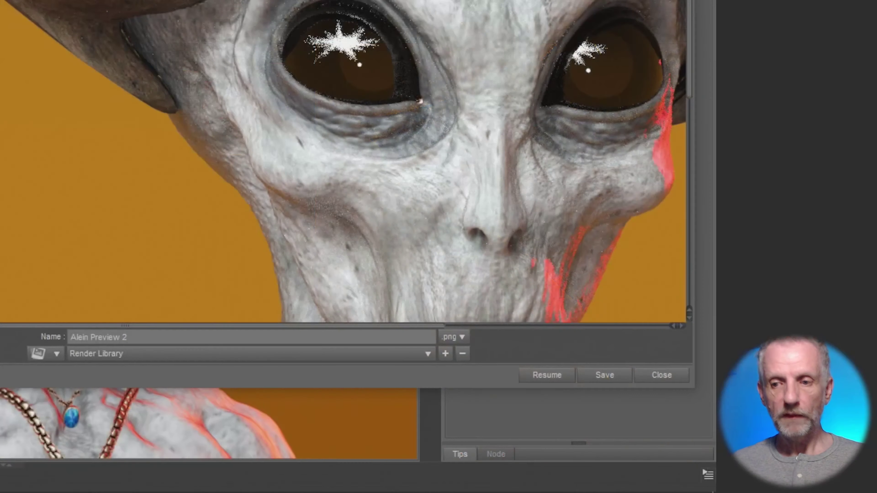
{"action": "left_click", "coordinate": [549, 376]}
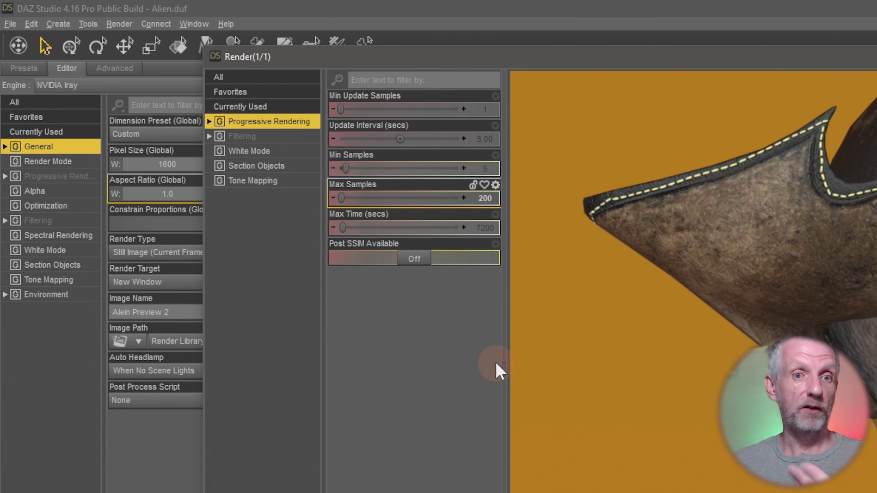
- Review the render window's Tone Mapping, White Mode and Filtering settings and the scene's Progressive Rendering settings
{"action": "left_click", "coordinate": [286, 187]}
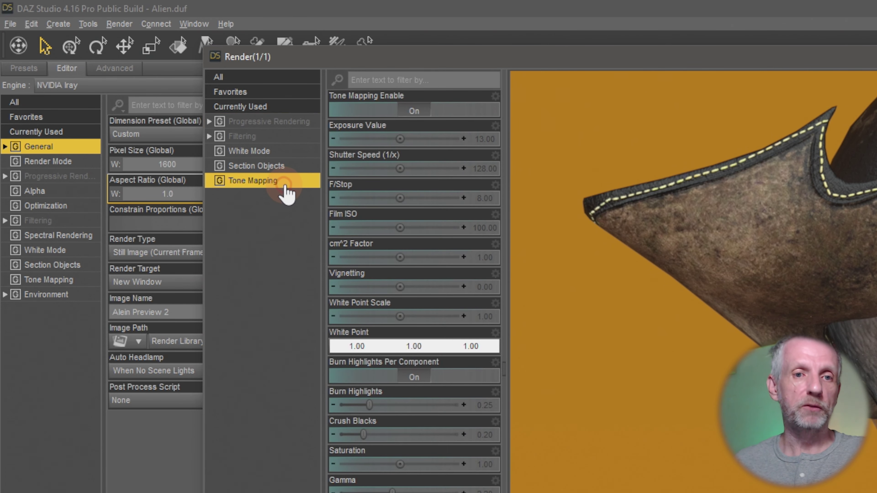
{"action": "left_click", "coordinate": [297, 152]}
{"action": "left_click", "coordinate": [291, 138]}
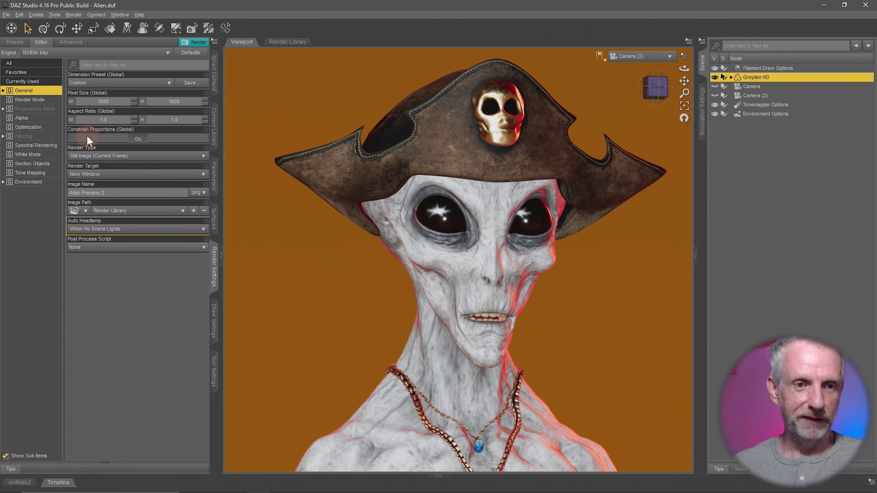
{"action": "left_click", "coordinate": [48, 109]}
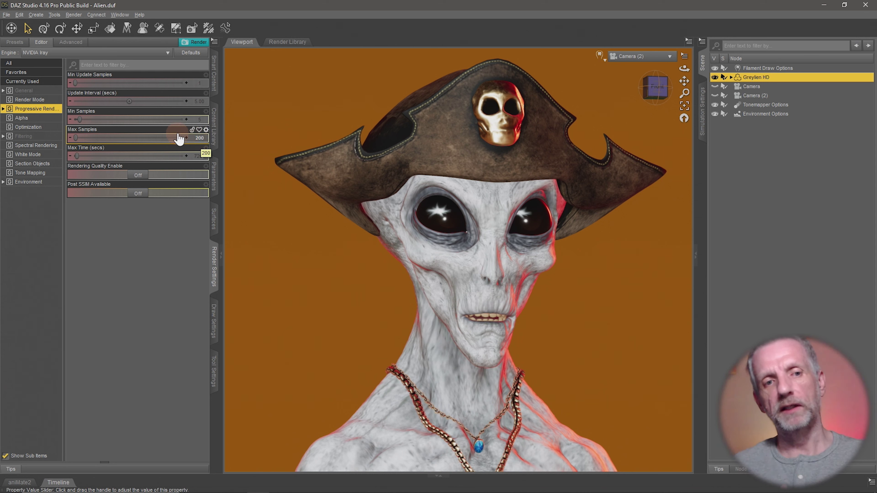
- Turn on Post Denoiser Available and Post Denoiser Enable in the scene's Filtering render settings
{"action": "left_click", "coordinate": [44, 138]}
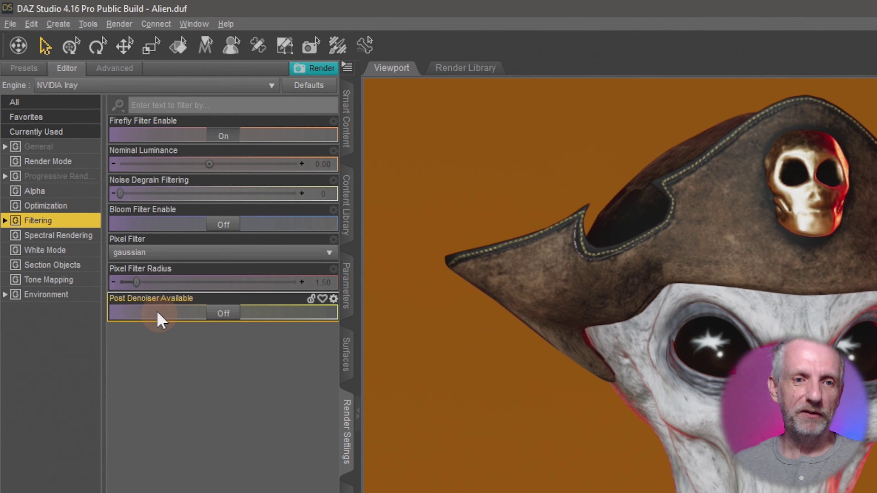
{"action": "left_click", "coordinate": [231, 317]}
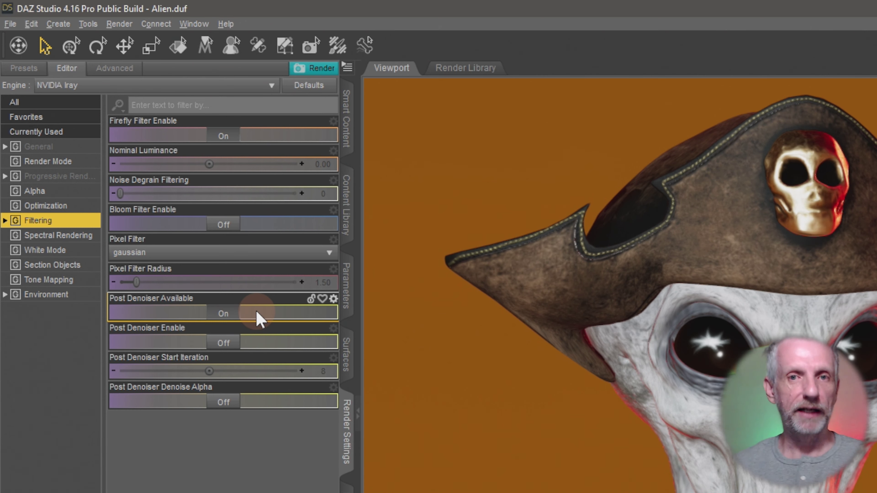
{"action": "left_click", "coordinate": [225, 317]}
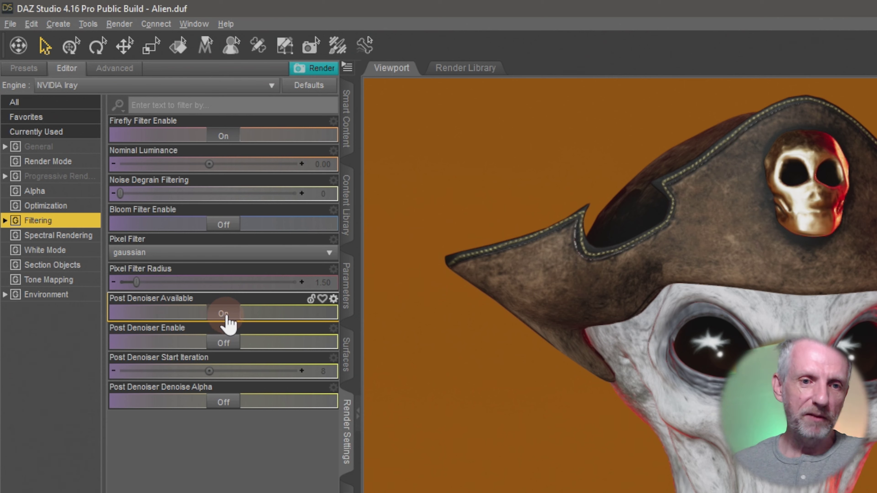
{"action": "left_click", "coordinate": [224, 316]}
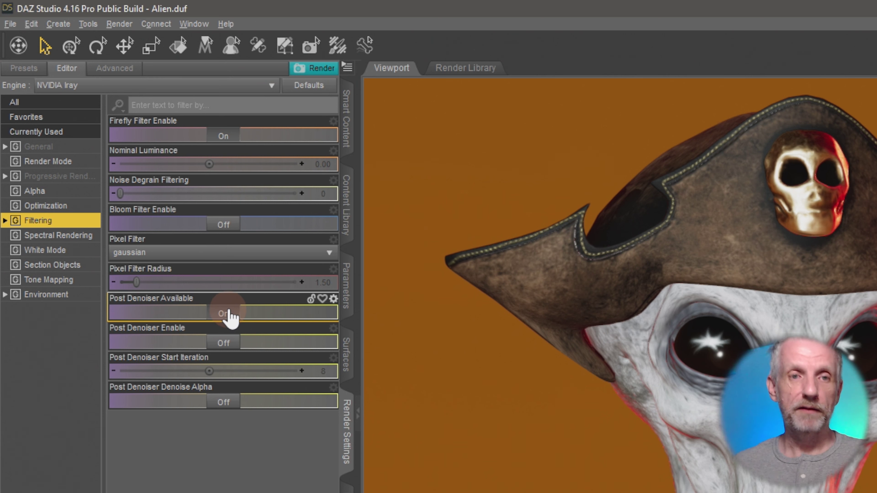
{"action": "left_click", "coordinate": [224, 343]}
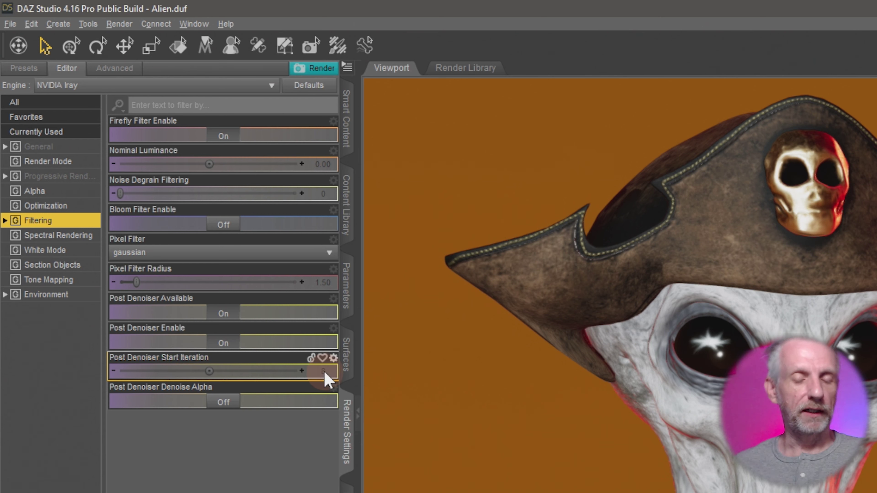
- Render the scene with the post denoiser enabled and move the render window clear of the progress log
{"action": "mouse_move", "coordinate": [327, 380]}
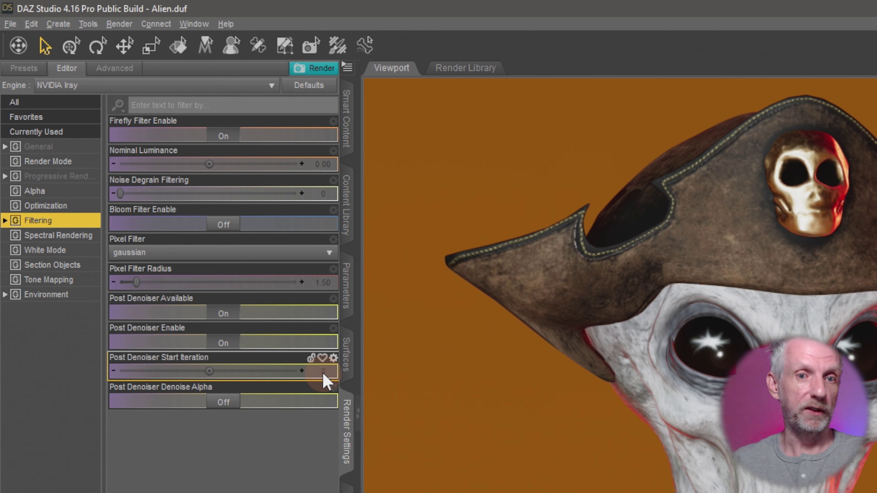
{"action": "left_click", "coordinate": [321, 69]}
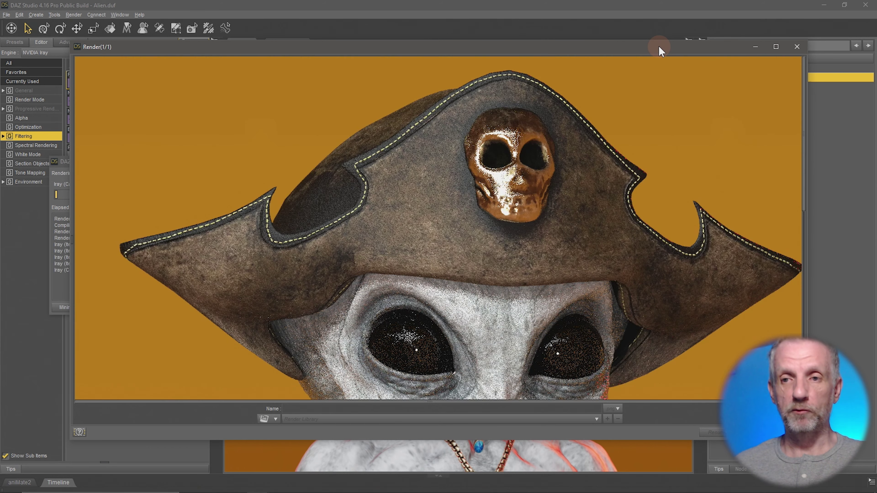
{"action": "left_click_drag", "start_coordinate": [658, 46], "coordinate": [718, 24]}
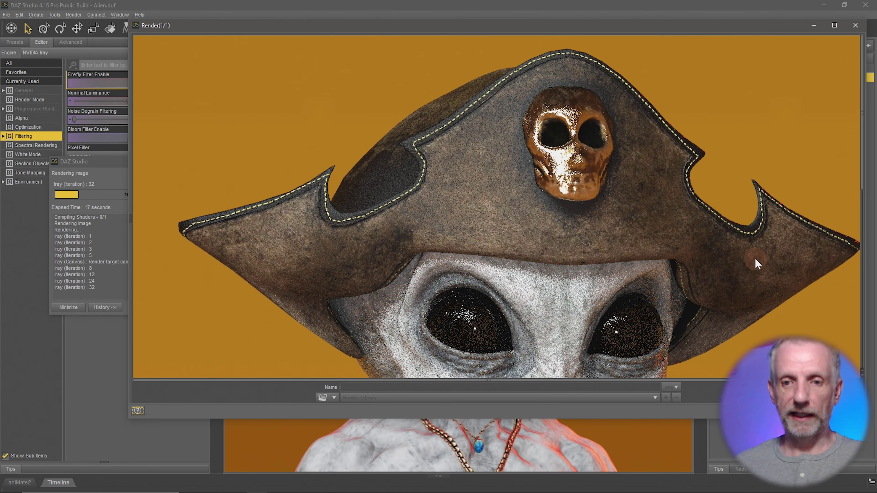
- Examine the denoised render from the hat and eyes to the necklace, checking for remaining noise and lost skin detail
{"action": "scroll", "coordinate": [488, 333], "scroll_direction": "down", "scroll_amount": 2}
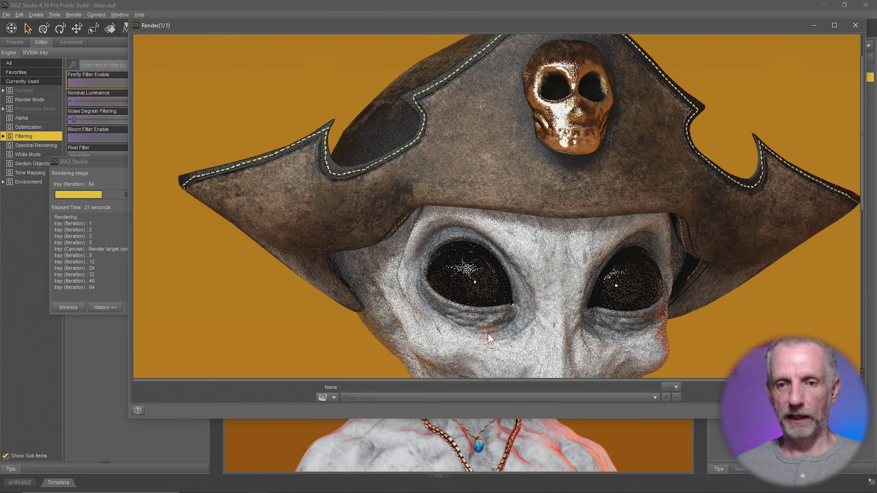
{"action": "scroll", "coordinate": [488, 333], "scroll_direction": "down", "scroll_amount": 1}
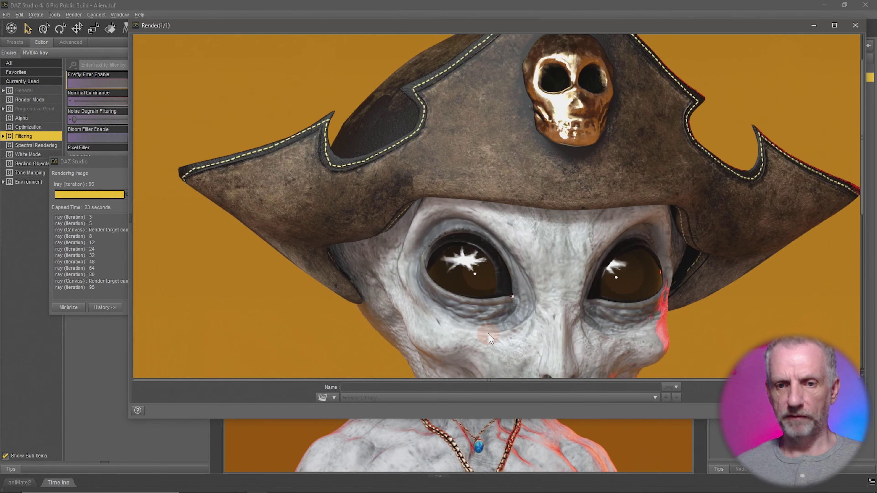
{"action": "scroll", "coordinate": [488, 333], "scroll_direction": "down", "scroll_amount": 1}
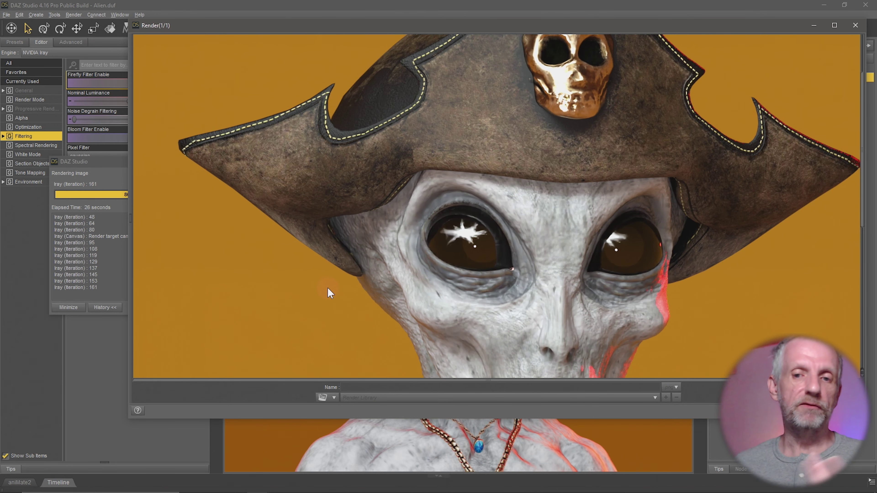
{"action": "scroll", "coordinate": [329, 292], "scroll_direction": "down", "scroll_amount": 1}
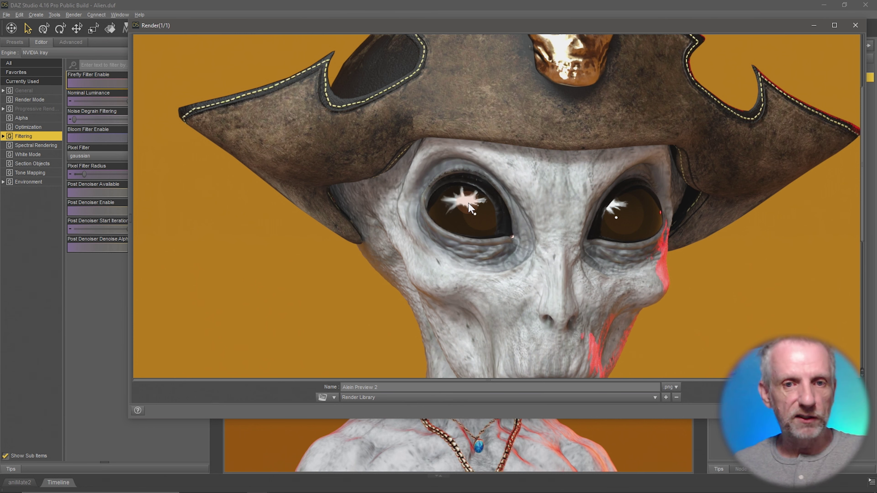
{"action": "scroll", "coordinate": [479, 223], "scroll_direction": "up", "scroll_amount": 4}
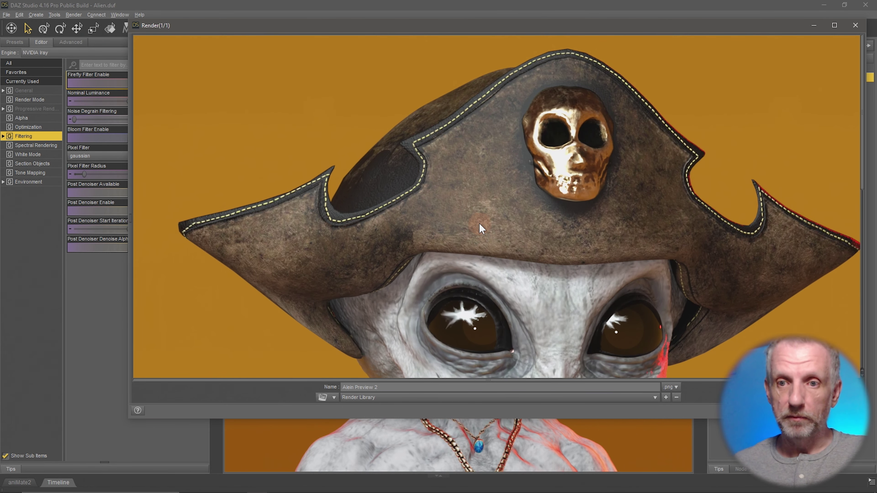
{"action": "scroll", "coordinate": [516, 153], "scroll_direction": "down", "scroll_amount": 7}
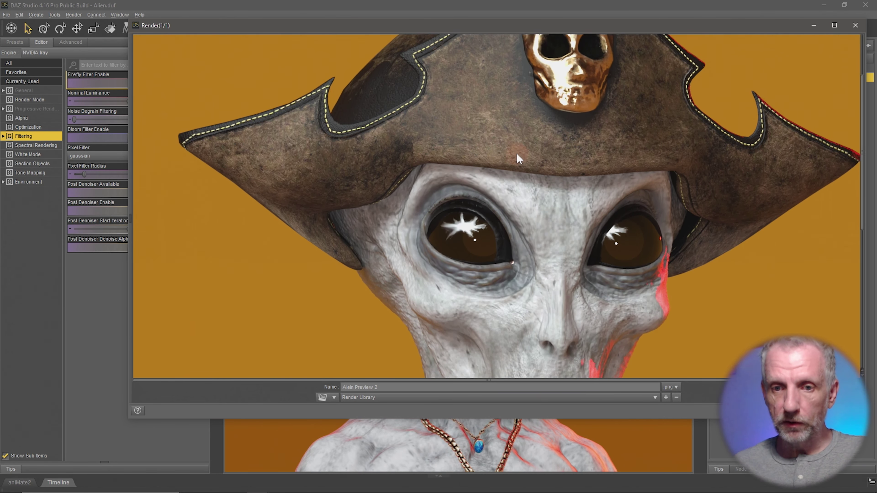
{"action": "scroll", "coordinate": [516, 154], "scroll_direction": "up", "scroll_amount": 3}
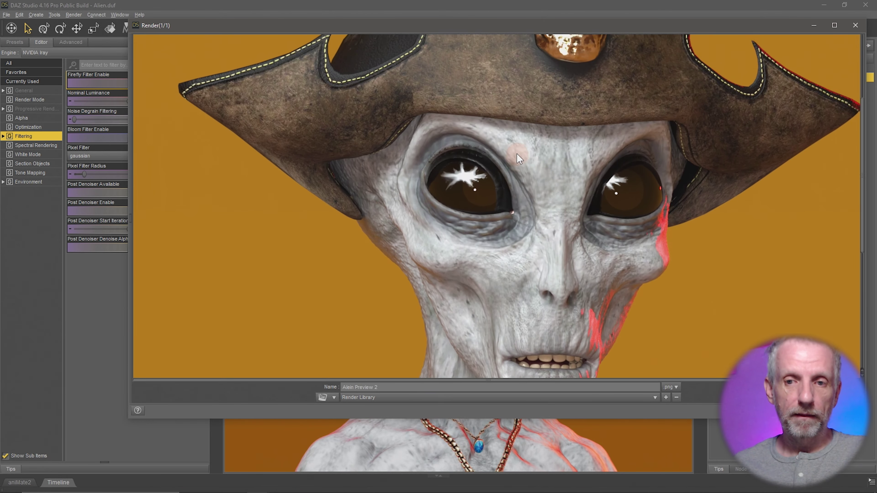
{"action": "scroll", "coordinate": [517, 153], "scroll_direction": "down", "scroll_amount": 7}
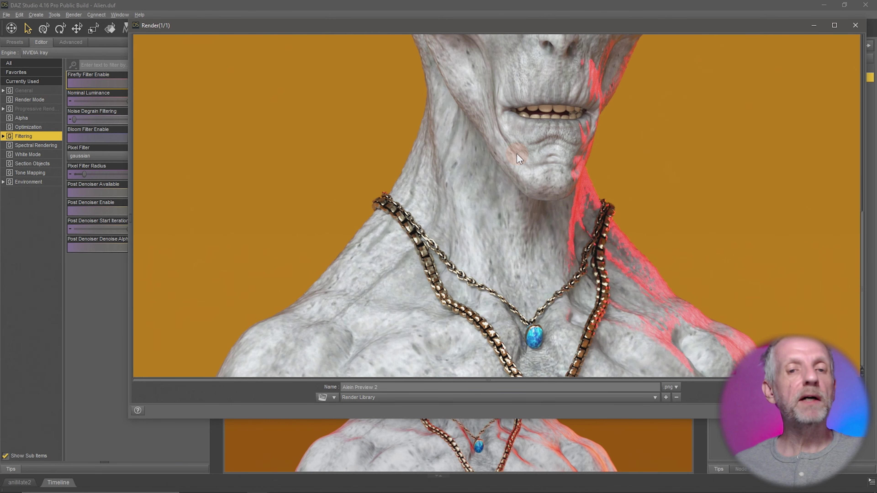
{"action": "scroll", "coordinate": [517, 153], "scroll_direction": "up", "scroll_amount": 7}
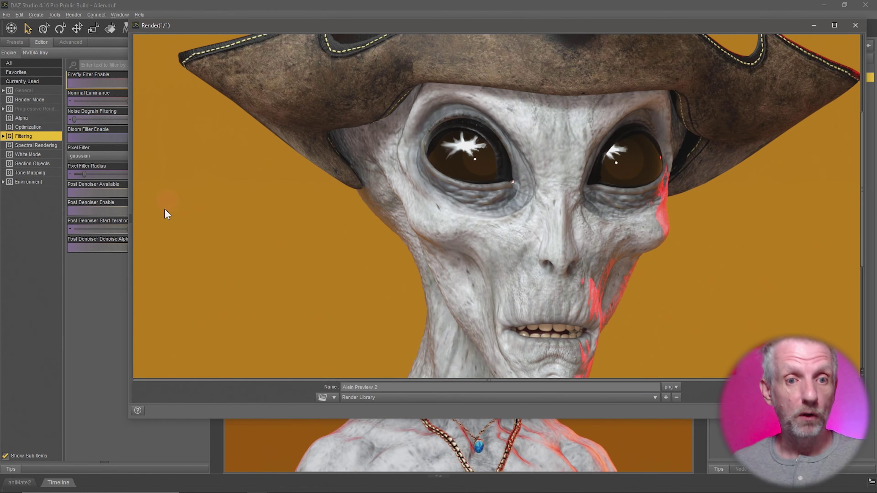
- Raise Max Samples to 500 in the render window's Progressive Rendering settings, hide the settings and resume the render
{"action": "left_click", "coordinate": [131, 223]}
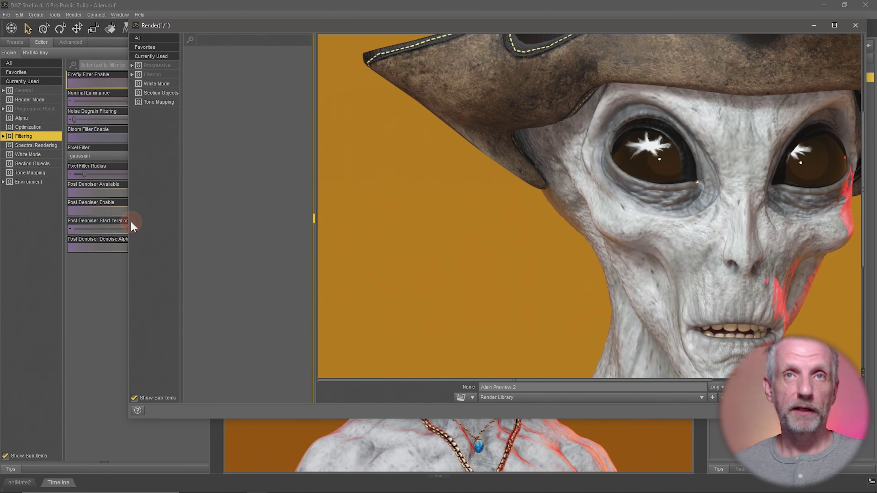
{"action": "left_click", "coordinate": [159, 66]}
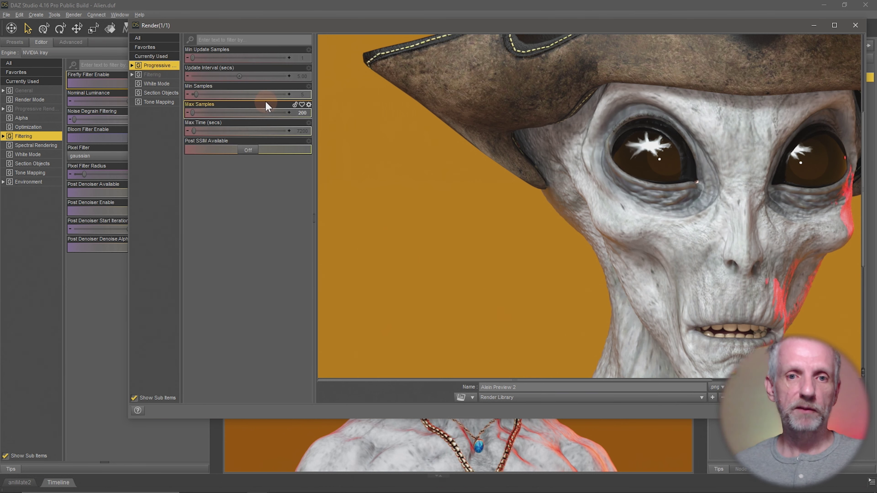
{"action": "left_click", "coordinate": [306, 112]}
{"action": "type", "text": "500"}
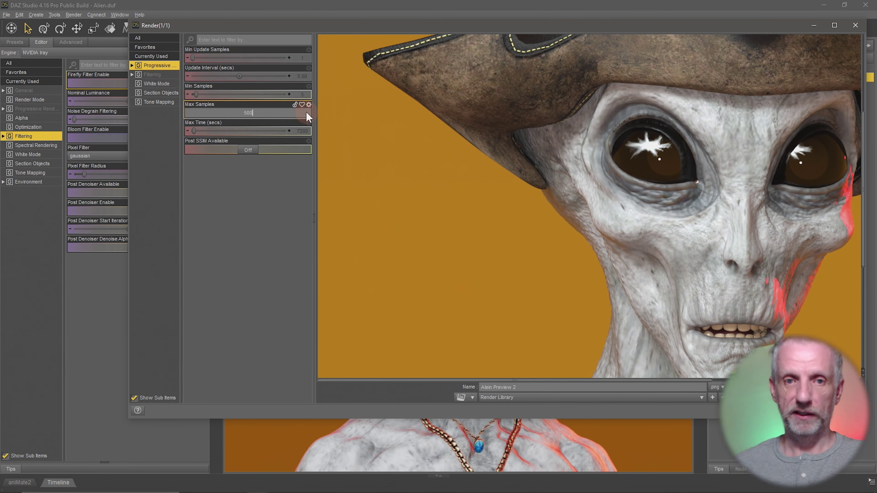
{"action": "key", "text": "Return"}
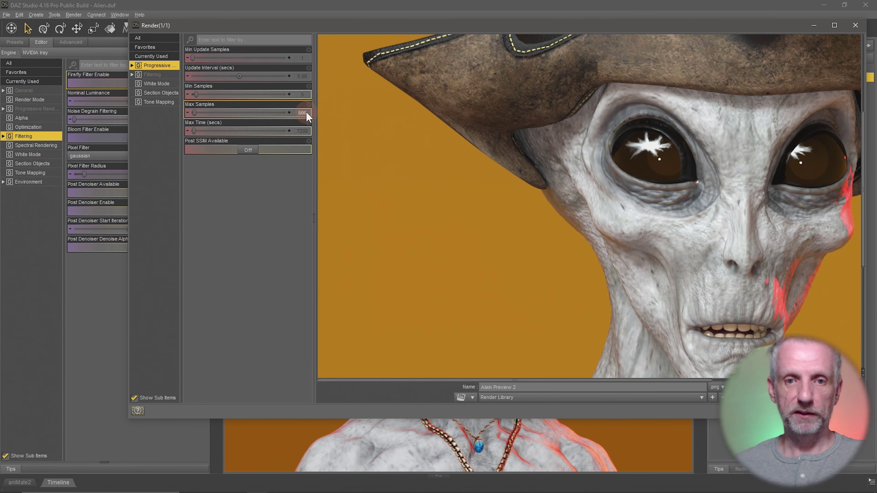
{"action": "left_click", "coordinate": [314, 221]}
{"action": "key", "text": "ctrl+r"}
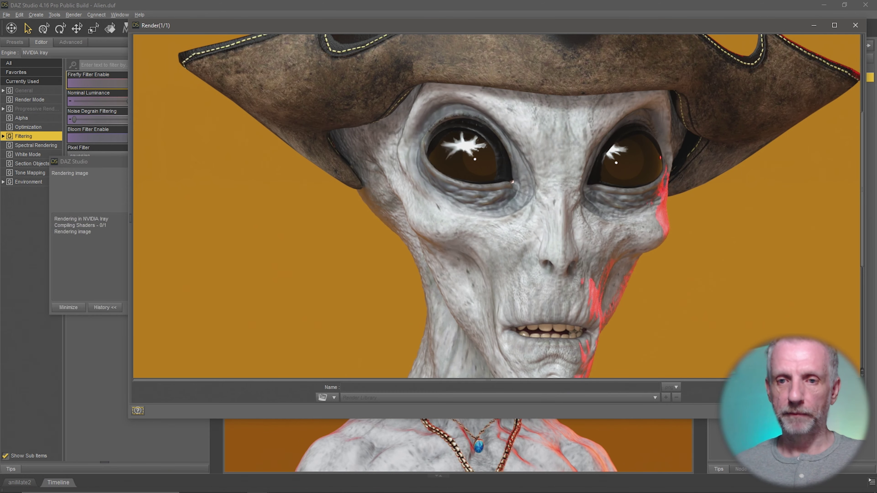
- Extend the render window downward and examine the refined render from the face up to the hat
{"action": "double_click", "coordinate": [695, 419]}
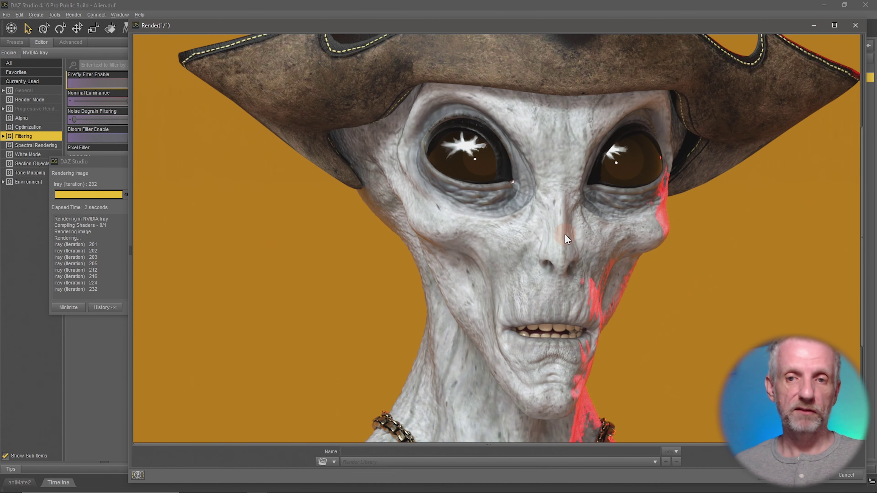
{"action": "scroll", "coordinate": [565, 233], "scroll_direction": "up", "scroll_amount": 3}
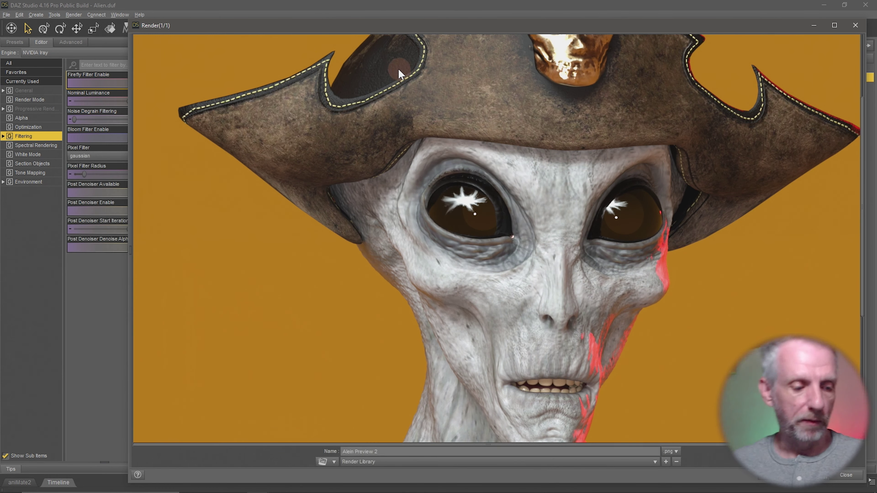
{"action": "left_click_drag", "start_coordinate": [482, 28], "coordinate": [457, 26]}
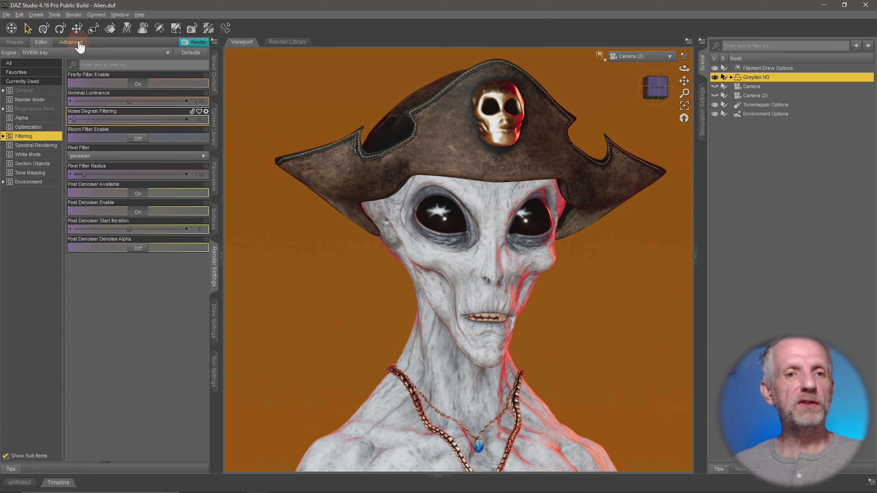
- Review the scene's General render settings, including Pixel Size and the Render Type choices, keeping Still Image (Current Frame)
{"action": "left_click", "coordinate": [48, 91]}
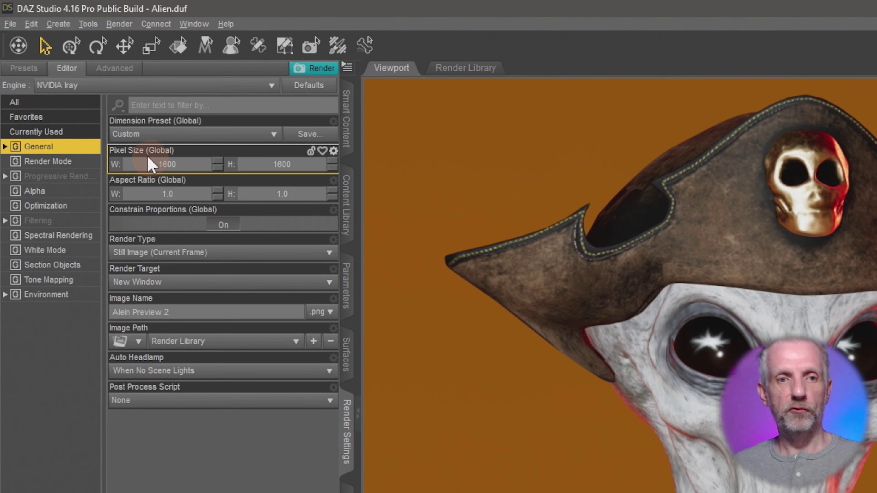
{"action": "left_click", "coordinate": [111, 103]}
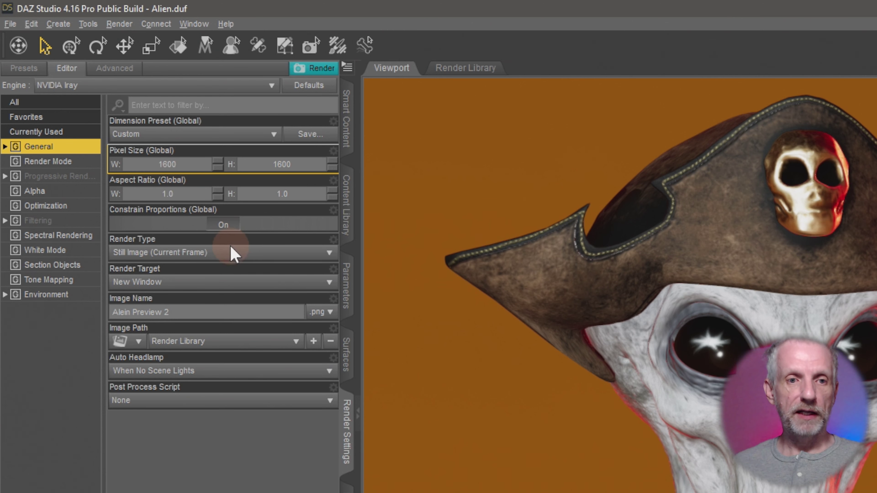
{"action": "left_click", "coordinate": [220, 261]}
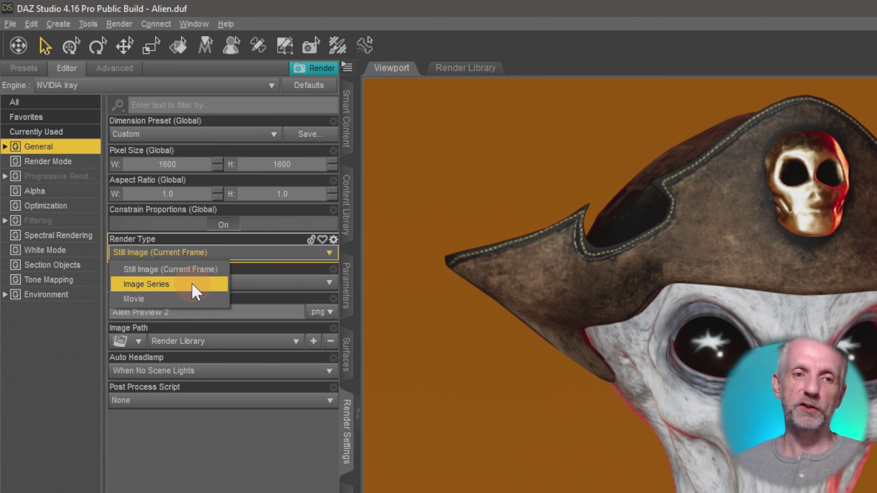
{"action": "left_click", "coordinate": [207, 269]}
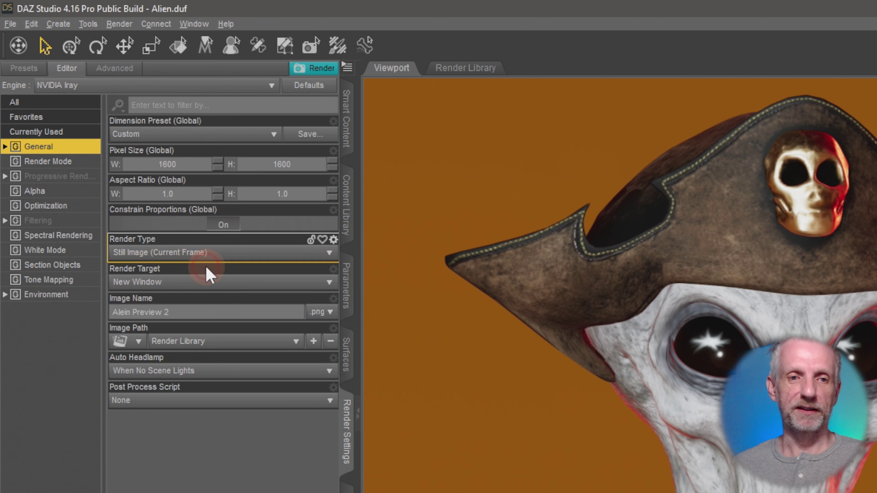
- Look through the available Render Mode options and keep Photoreal
{"action": "left_click", "coordinate": [81, 163]}
{"action": "left_click", "coordinate": [195, 136]}
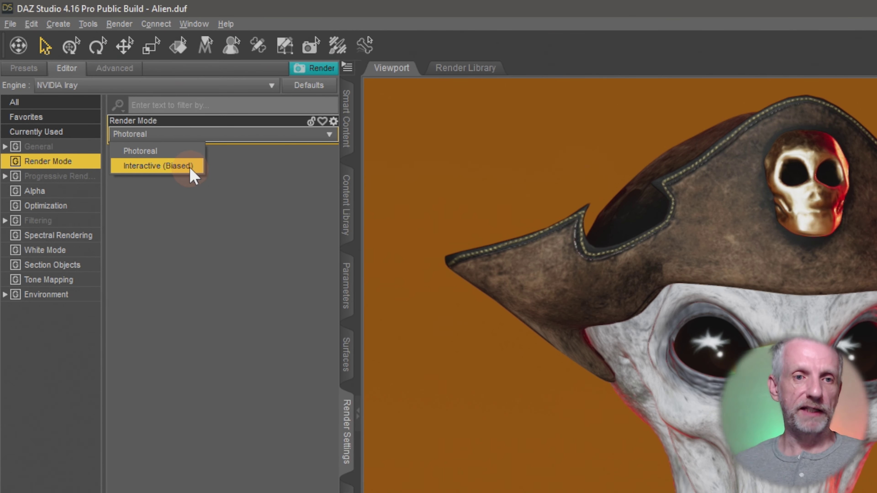
{"action": "left_click", "coordinate": [190, 155]}
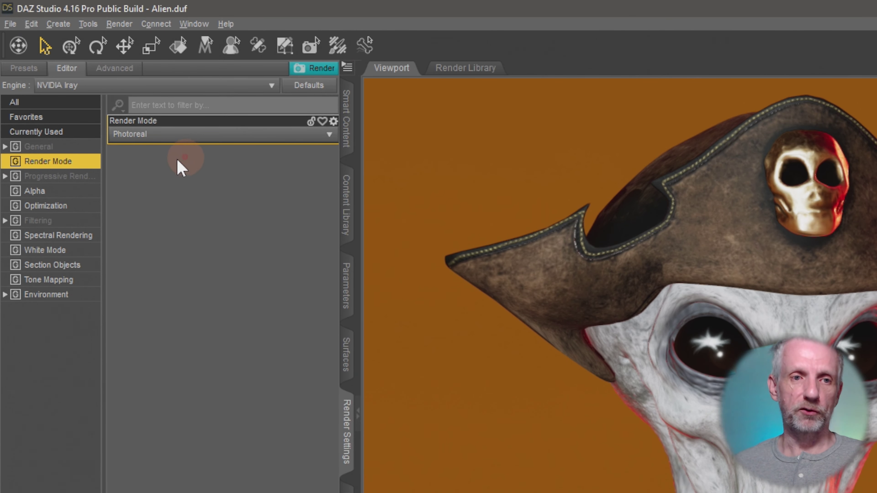
- Review the scene's Progressive Rendering limits, switching Rendering Quality Enable on and off again and opening the Max Samples value
{"action": "left_click", "coordinate": [87, 177]}
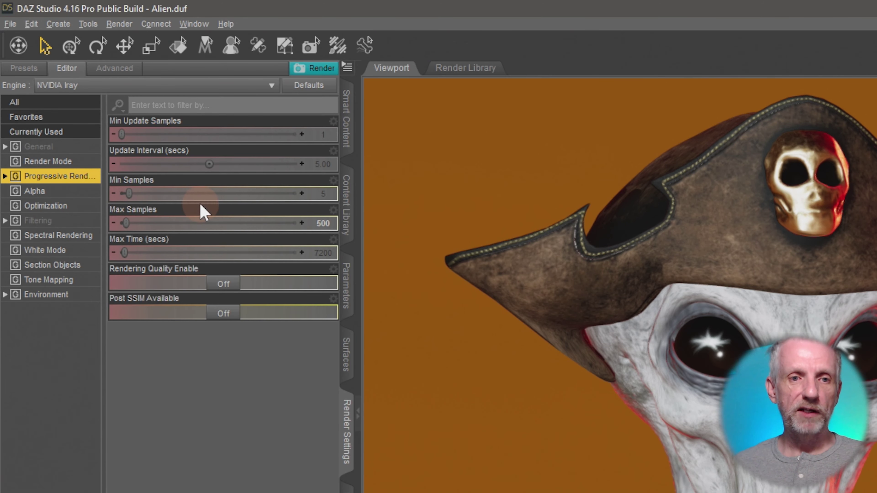
{"action": "left_click", "coordinate": [230, 292]}
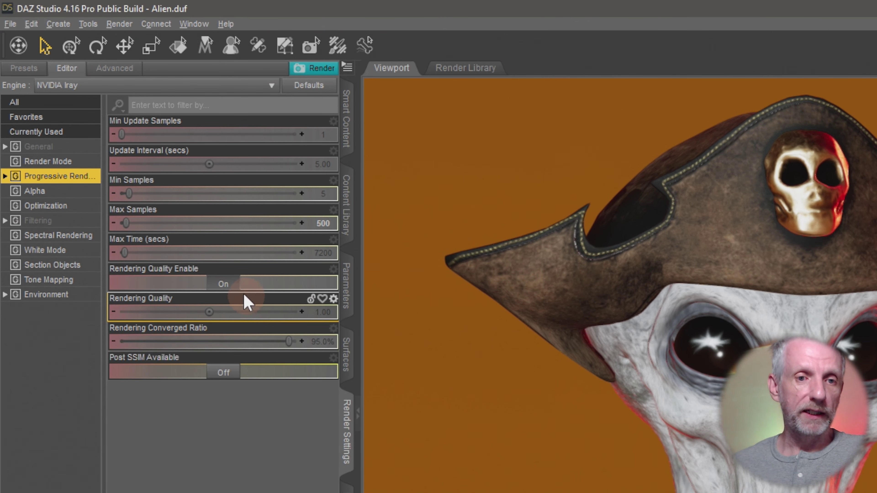
{"action": "left_click", "coordinate": [223, 287]}
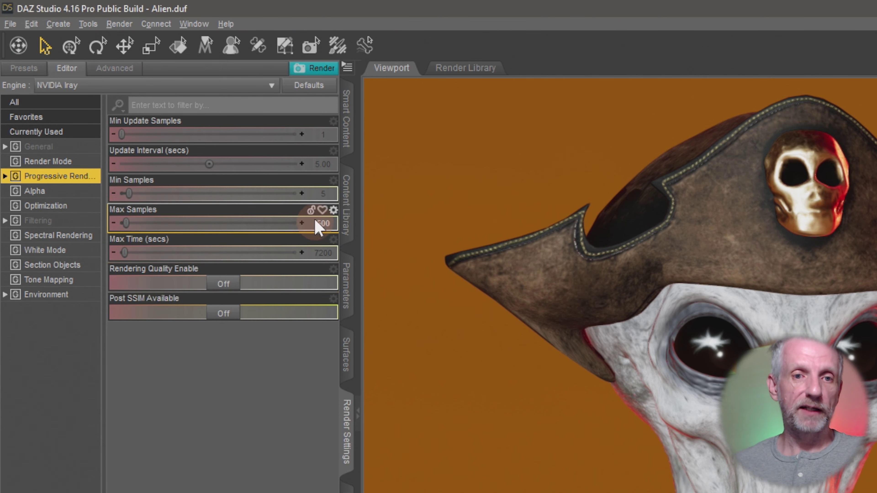
{"action": "left_click", "coordinate": [326, 223]}
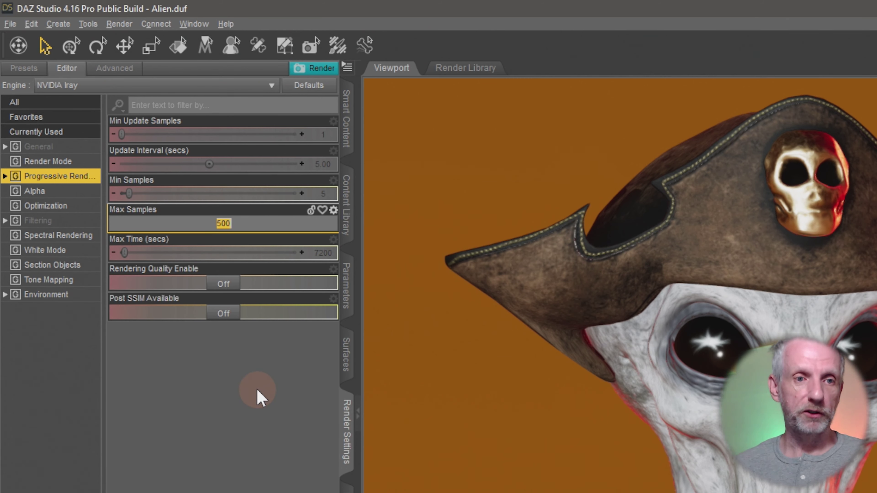
- Review the Filtering settings, toggling Post Denoiser Available off and on and opening the Post Denoiser Start Iteration value without changing it
{"action": "left_click", "coordinate": [77, 221]}
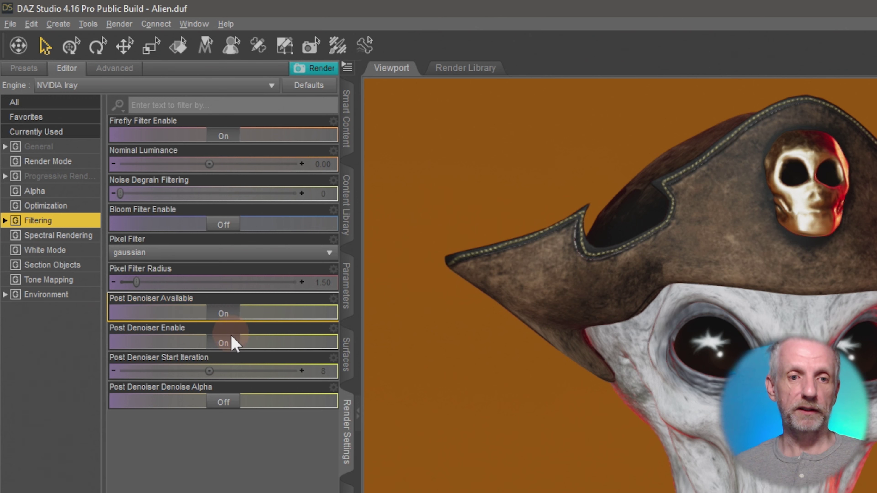
{"action": "left_click", "coordinate": [226, 314]}
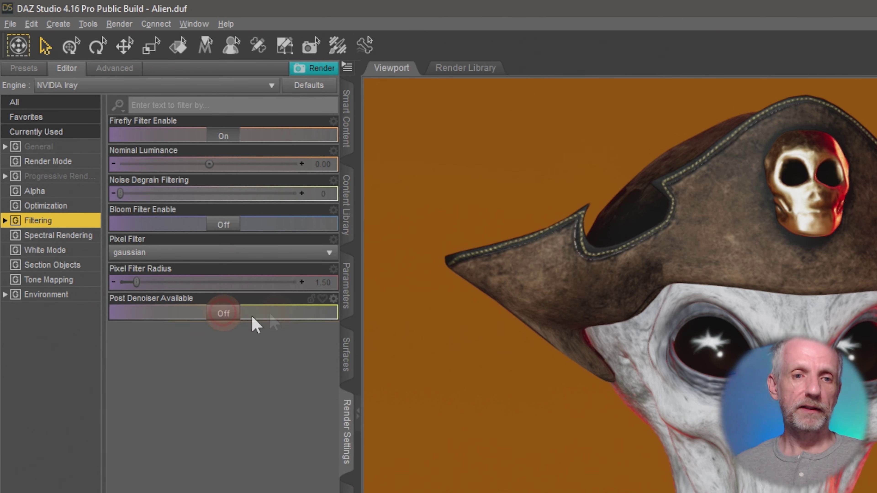
{"action": "left_click", "coordinate": [230, 314]}
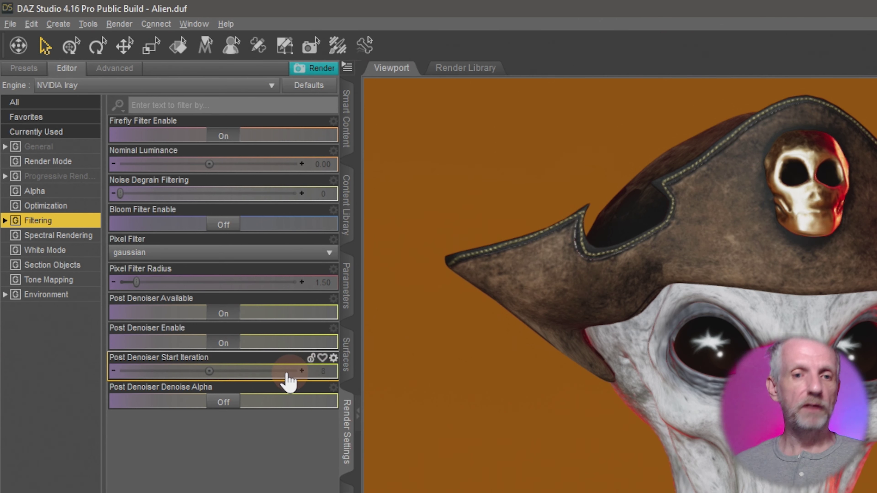
{"action": "mouse_move", "coordinate": [323, 373]}
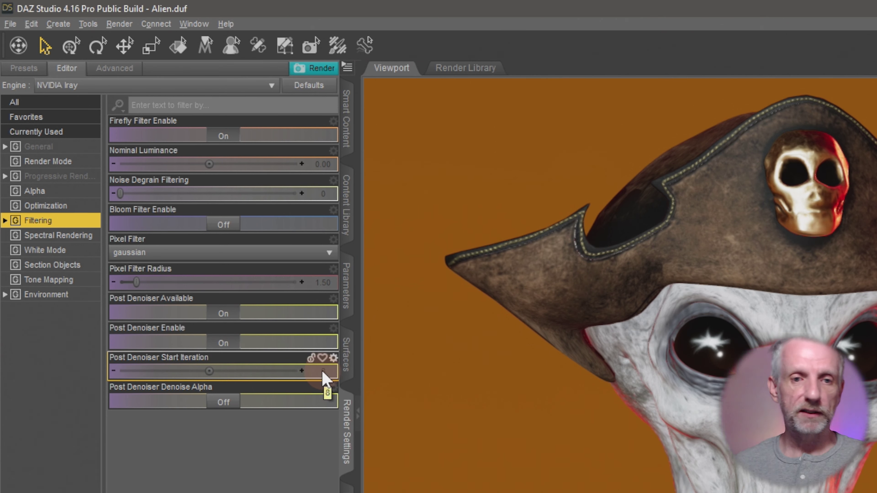
{"action": "left_click", "coordinate": [323, 372]}
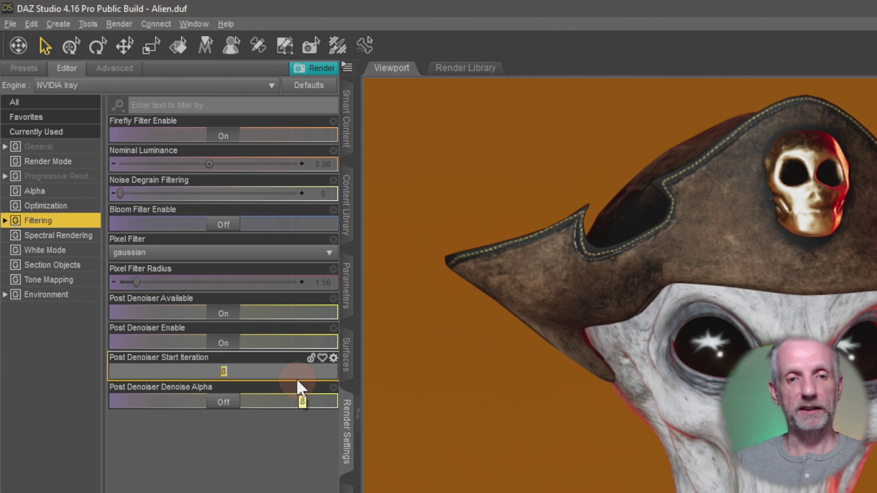
{"action": "left_click", "coordinate": [280, 456]}
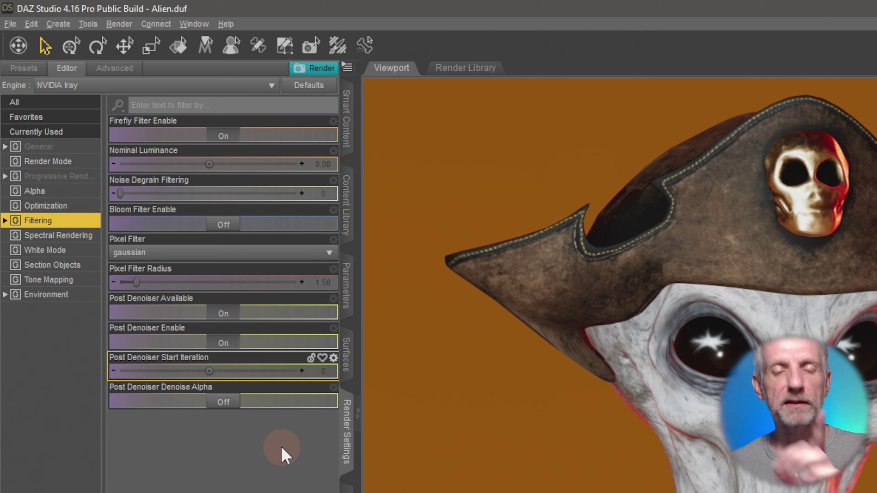
- Disable both NVIDIA cards and enable only the CPU as Photoreal Mode device in the advanced hardware render settings
{"action": "left_click", "coordinate": [130, 80]}
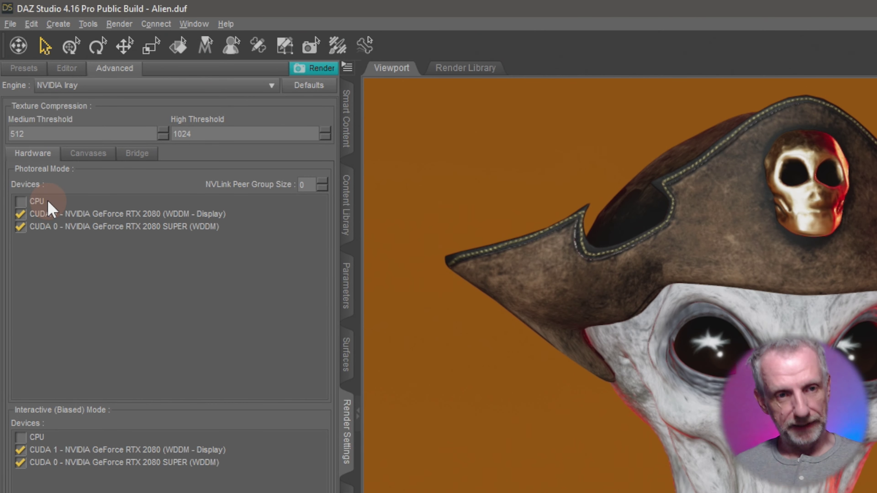
{"action": "left_click", "coordinate": [20, 214]}
{"action": "left_click", "coordinate": [20, 226]}
{"action": "left_click", "coordinate": [21, 201]}
{"action": "left_click", "coordinate": [180, 315]}
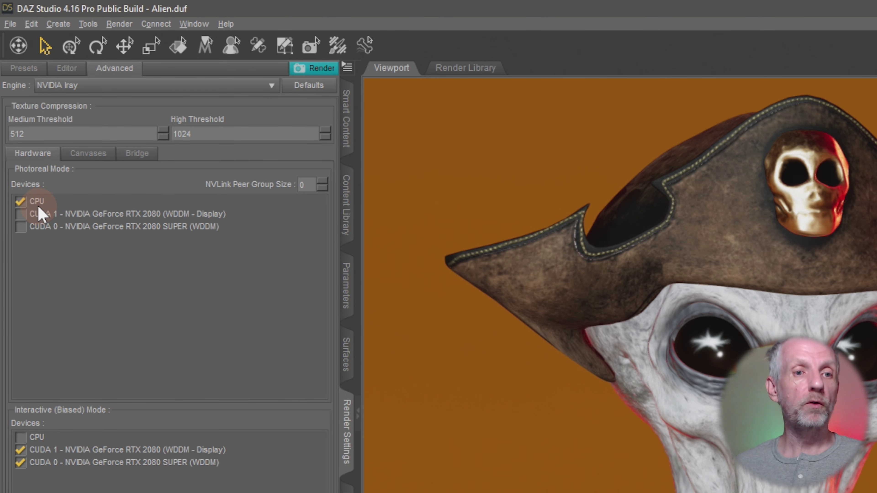
- Set the Photoreal Mode devices back to both NVIDIA cards with the CPU deselected, trying CUDA 0 alone and all devices on the way
{"action": "left_click", "coordinate": [22, 203]}
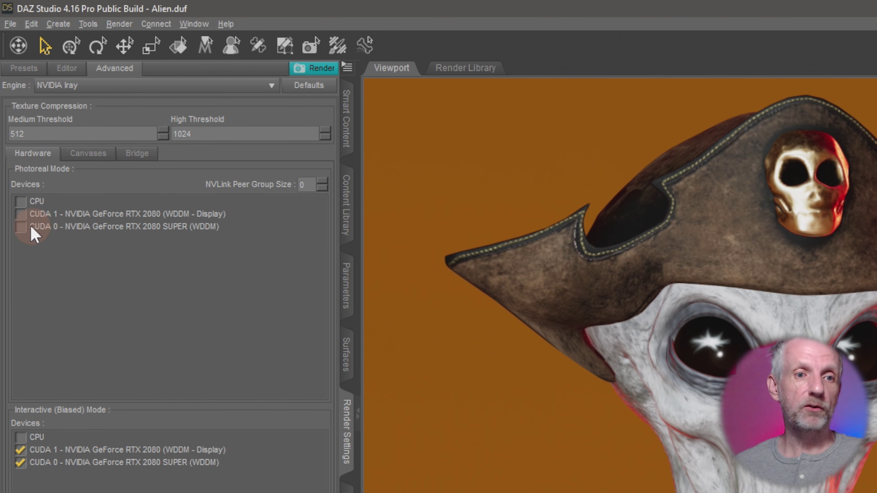
{"action": "left_click", "coordinate": [20, 227]}
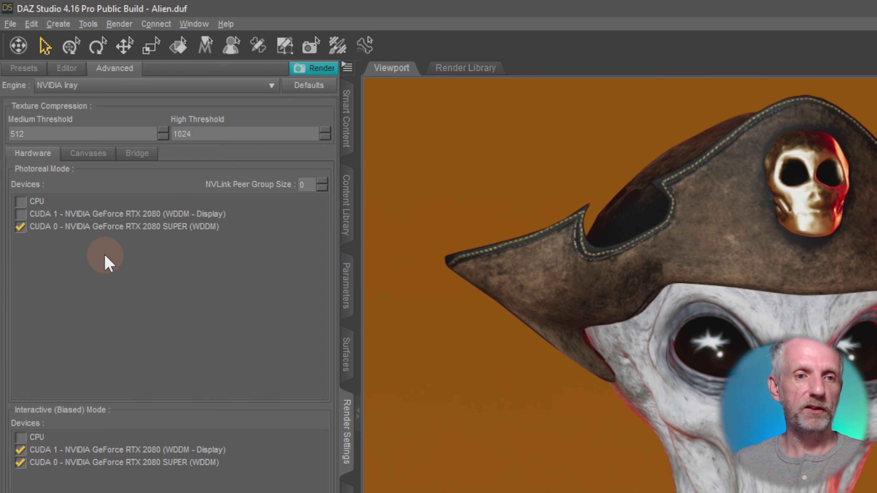
{"action": "left_click", "coordinate": [20, 201]}
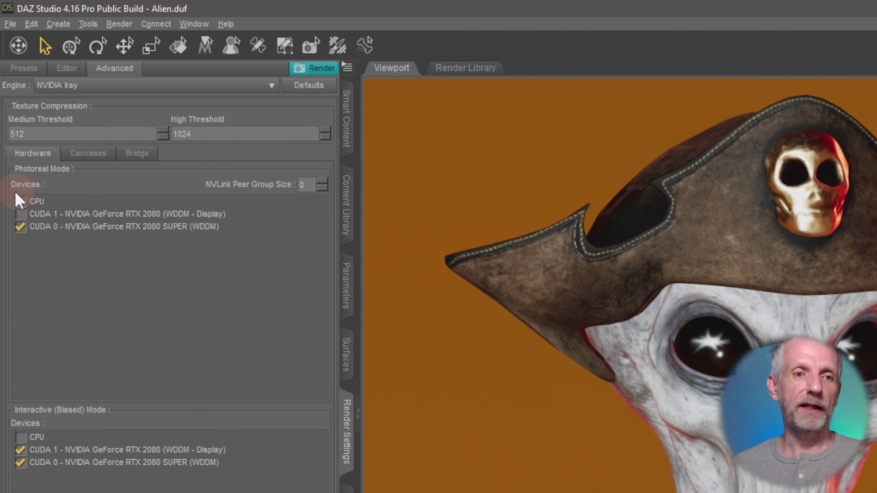
{"action": "left_click", "coordinate": [20, 214]}
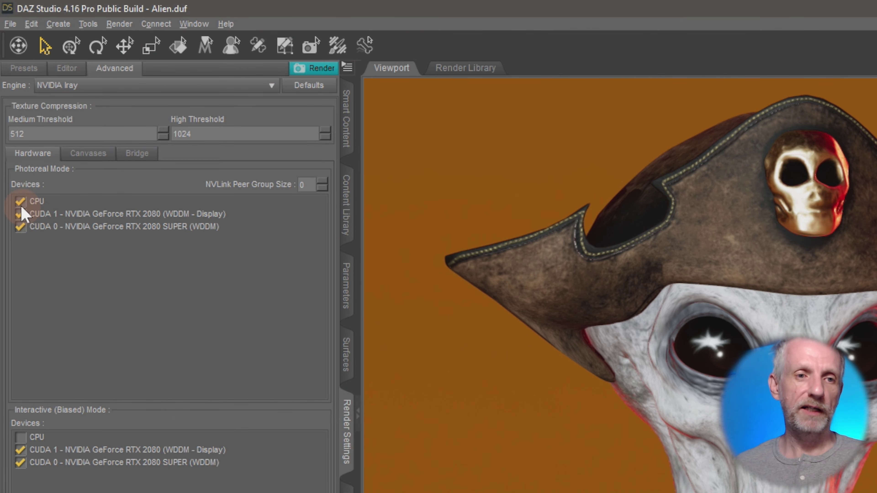
{"action": "left_click", "coordinate": [22, 201]}
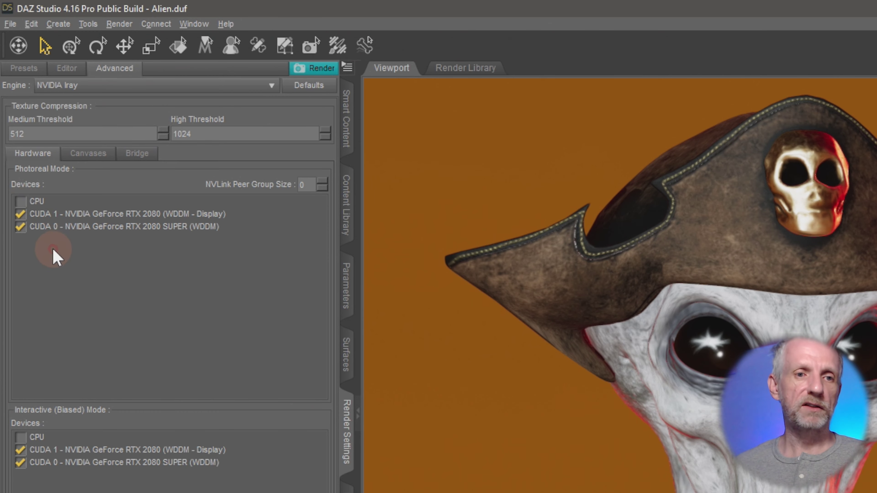
- Toggle the CUDA 1 display card off and on, and the CPU on and off, among the Photoreal Mode devices
{"action": "left_click", "coordinate": [20, 214]}
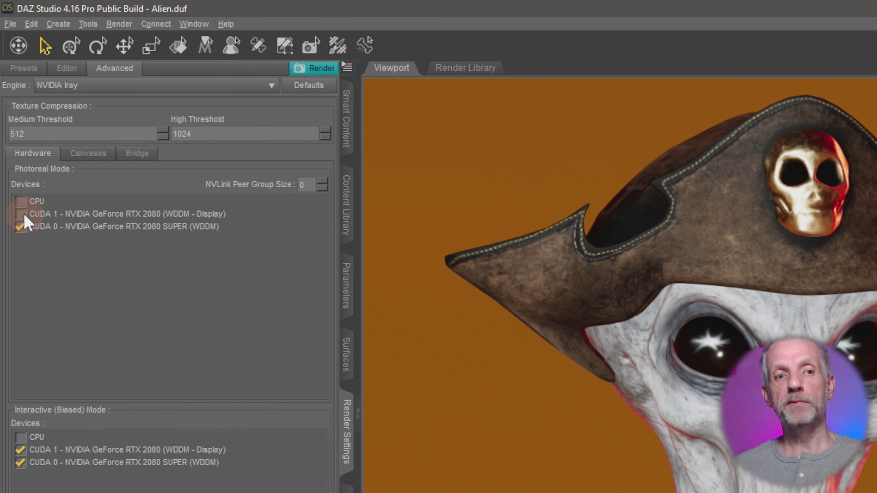
{"action": "left_click", "coordinate": [20, 214]}
{"action": "left_click", "coordinate": [20, 202]}
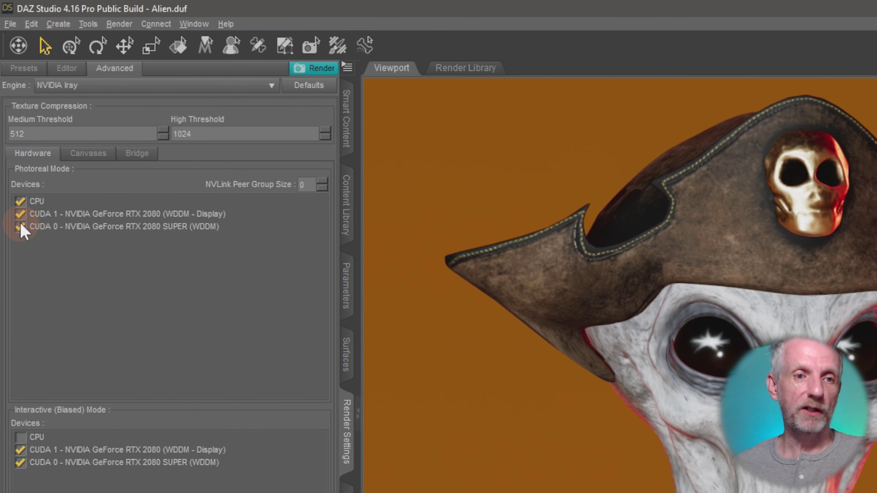
{"action": "left_click", "coordinate": [20, 202]}
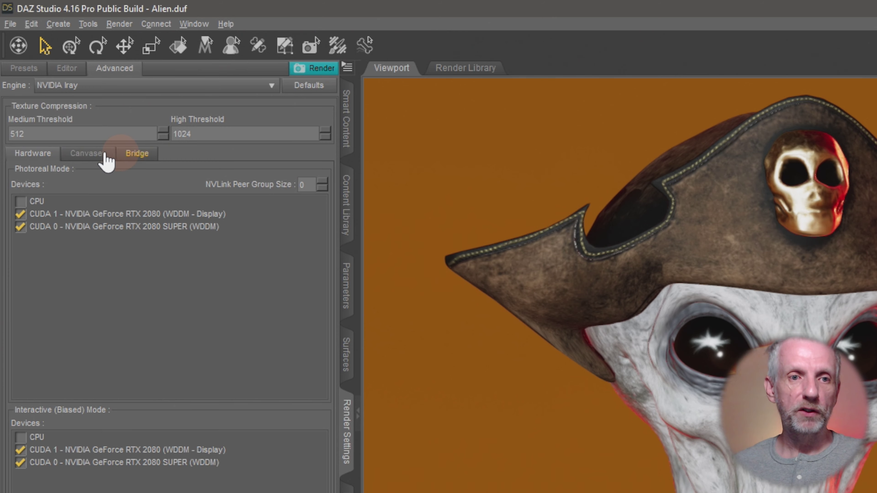
- Open the Canvases section of the advanced render settings
{"action": "left_click", "coordinate": [89, 154]}
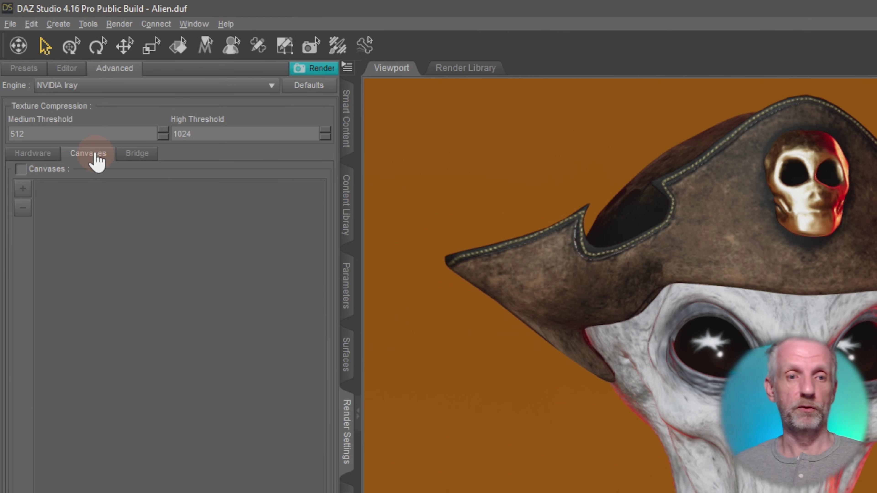
- Review the Bridge section of the advanced render settings and return to the Hardware section
{"action": "left_click", "coordinate": [156, 159]}
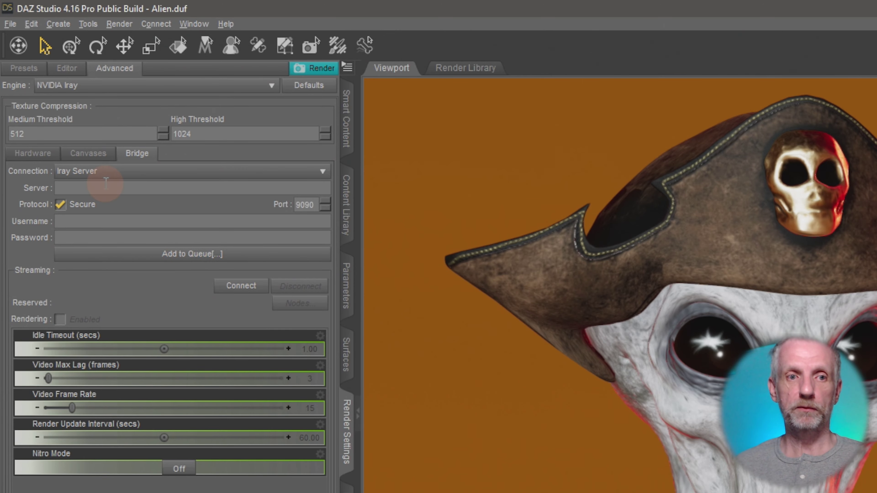
{"action": "left_click", "coordinate": [49, 156]}
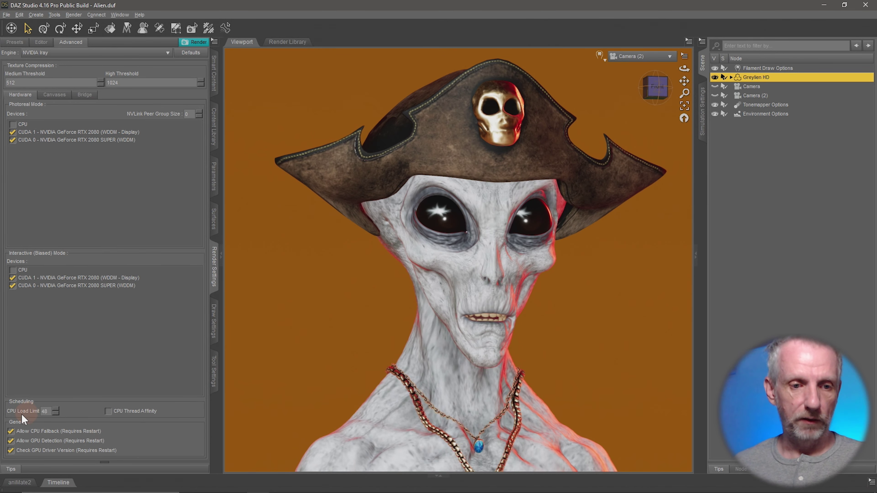
- Disable Allow CPU Fallback in the general hardware settings, toggling Allow GPU Detection off and back on along the way
{"action": "left_click", "coordinate": [59, 441]}
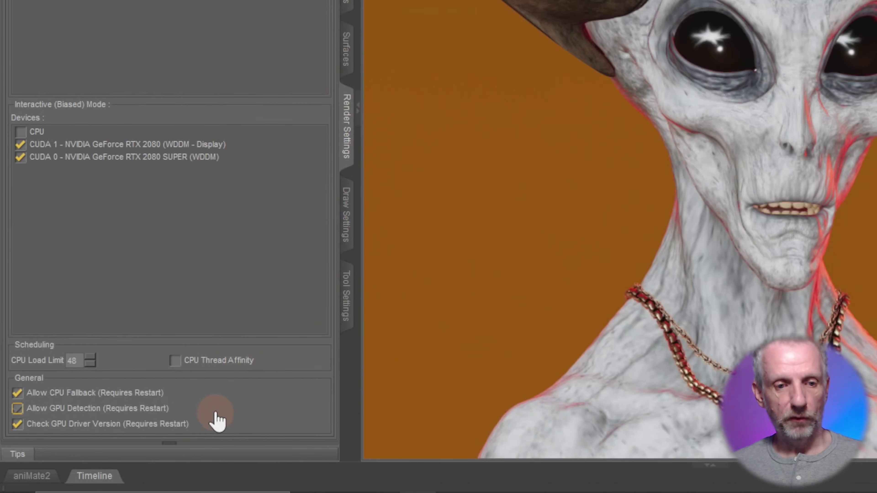
{"action": "left_click", "coordinate": [76, 441]}
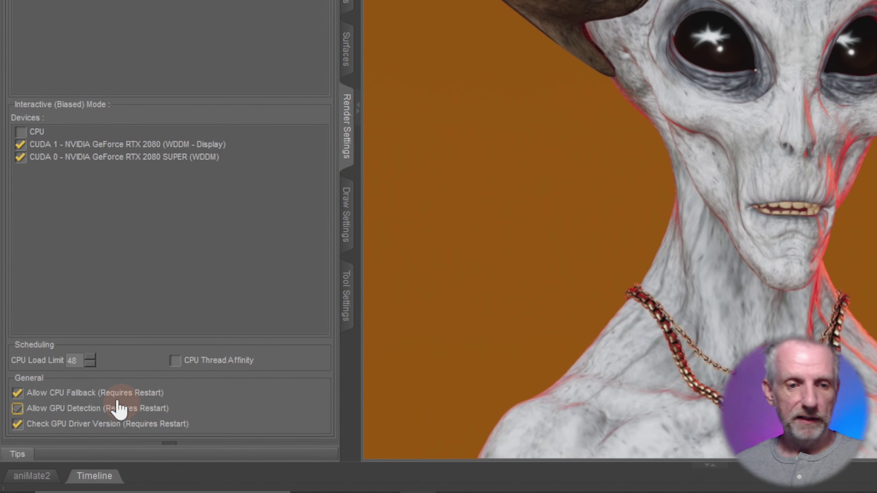
{"action": "left_click", "coordinate": [21, 432]}
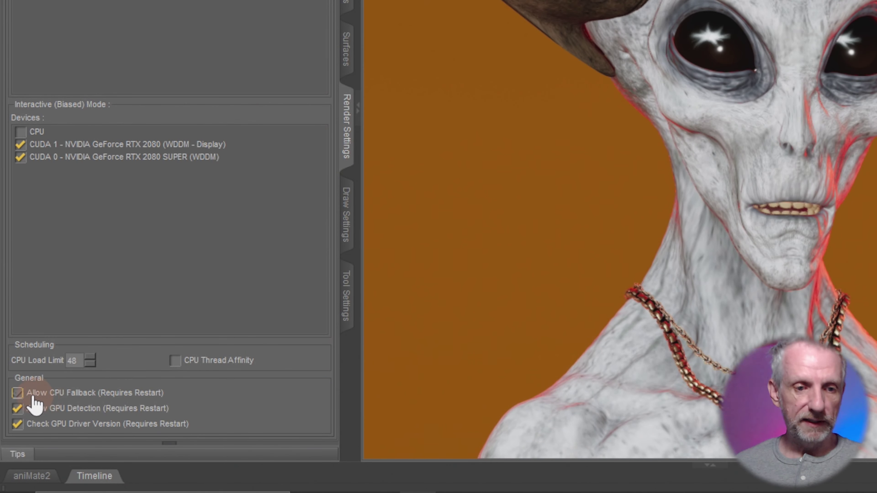
{"action": "left_click", "coordinate": [94, 394]}
{"action": "left_click", "coordinate": [63, 407]}
{"action": "left_click", "coordinate": [62, 407]}
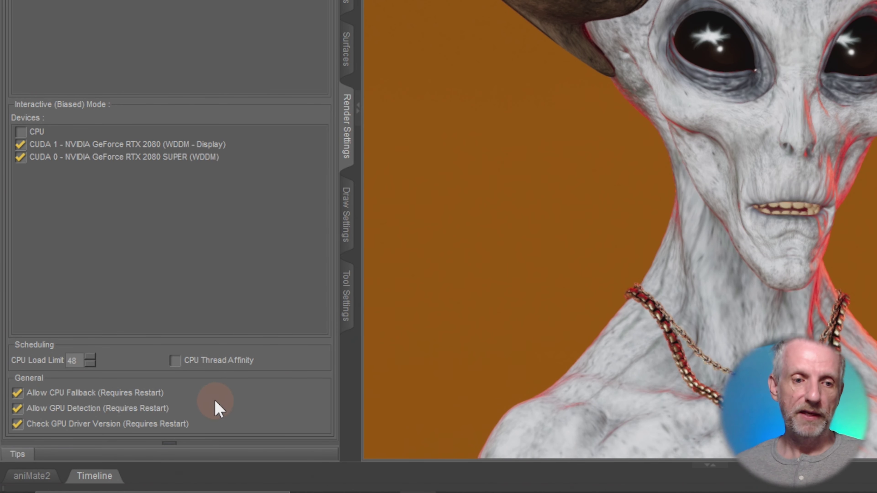
{"action": "left_click", "coordinate": [15, 395]}
{"action": "left_click", "coordinate": [16, 396]}
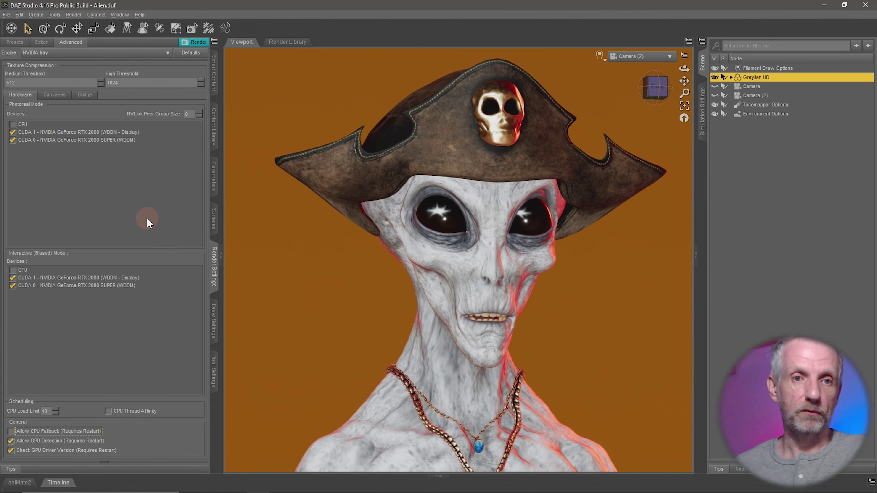
- Open the troubleshooting log file and look through its render entries to the end
{"action": "left_click", "coordinate": [139, 16]}
{"action": "mouse_move", "coordinate": [180, 152]}
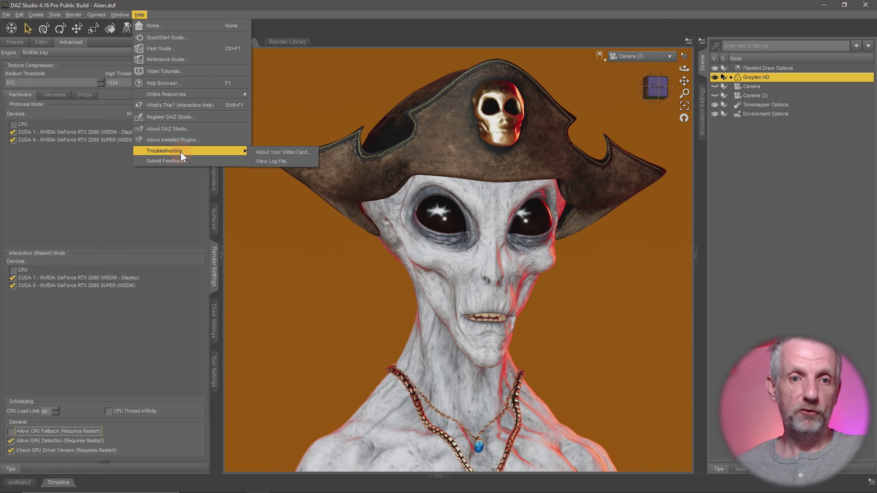
{"action": "left_click", "coordinate": [273, 161]}
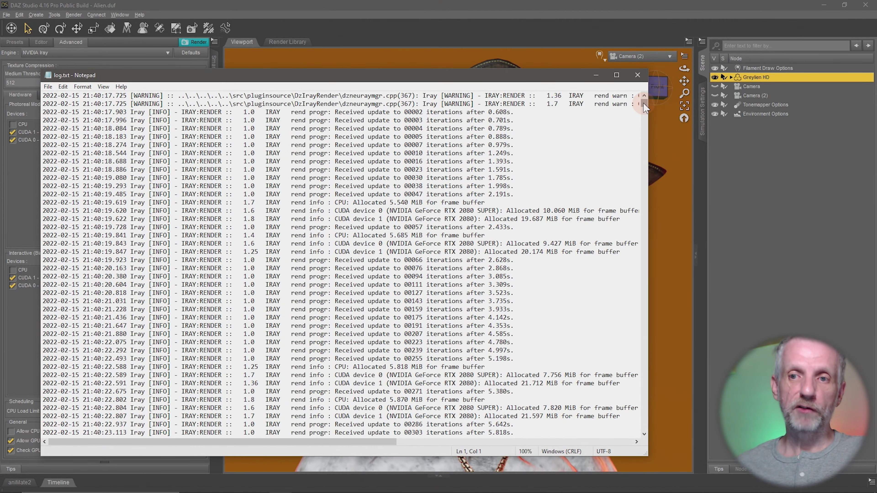
{"action": "left_click_drag", "start_coordinate": [644, 102], "coordinate": [650, 438]}
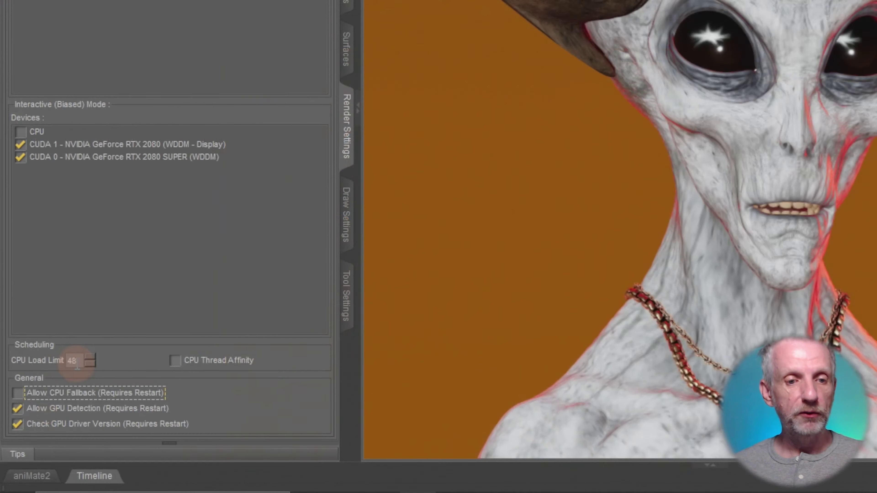
- Review the CPU Load Limit, followed by the Progressive Rendering, Filtering and General render settings
{"action": "double_click", "coordinate": [75, 362]}
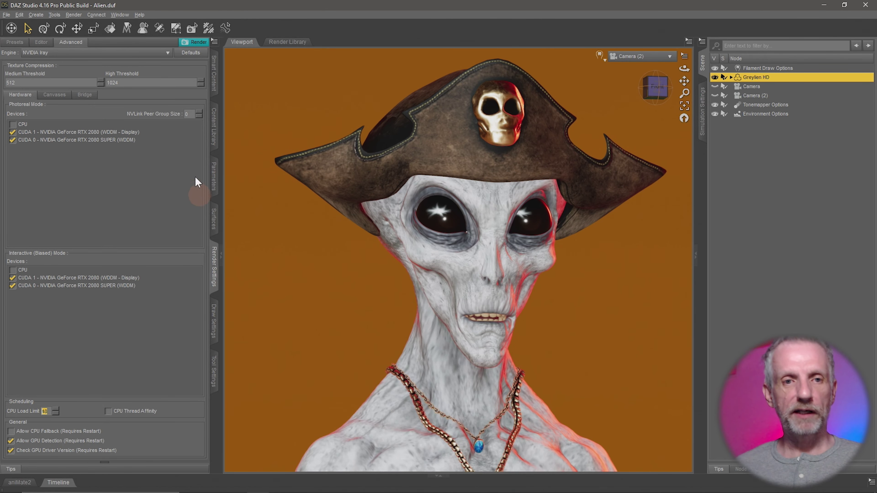
{"action": "left_click", "coordinate": [41, 43]}
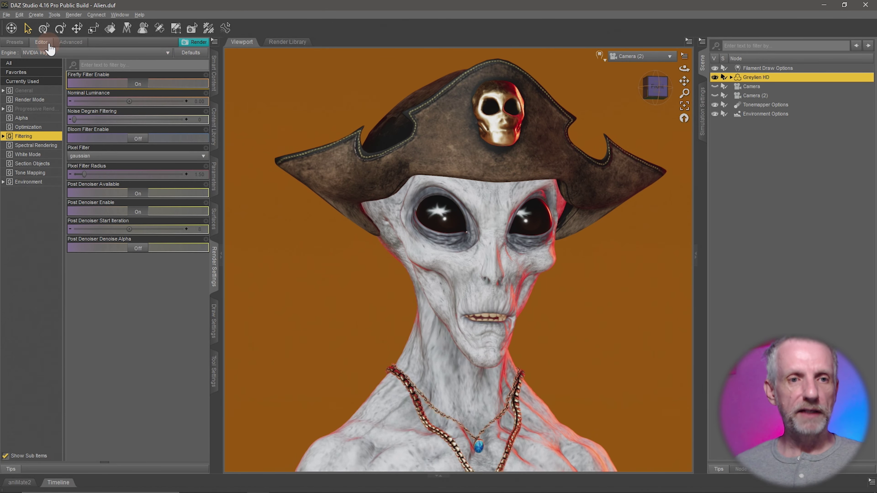
{"action": "left_click", "coordinate": [52, 110]}
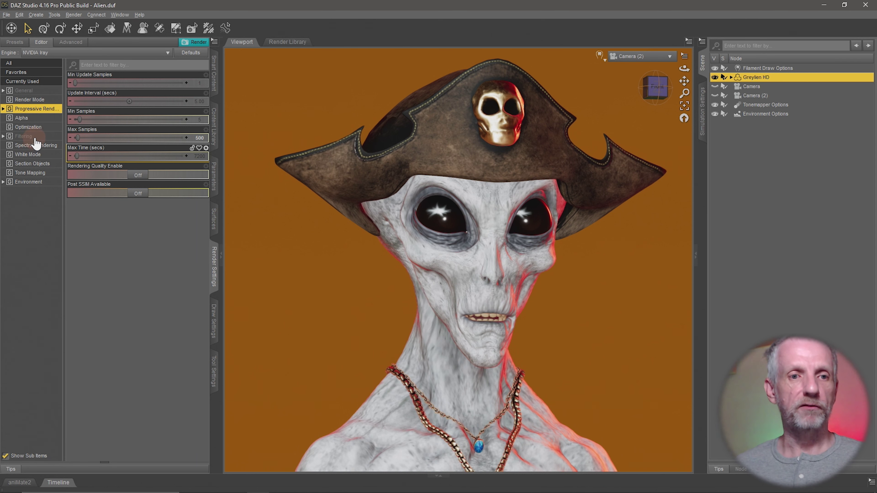
{"action": "left_click", "coordinate": [30, 136]}
{"action": "left_click", "coordinate": [138, 193]}
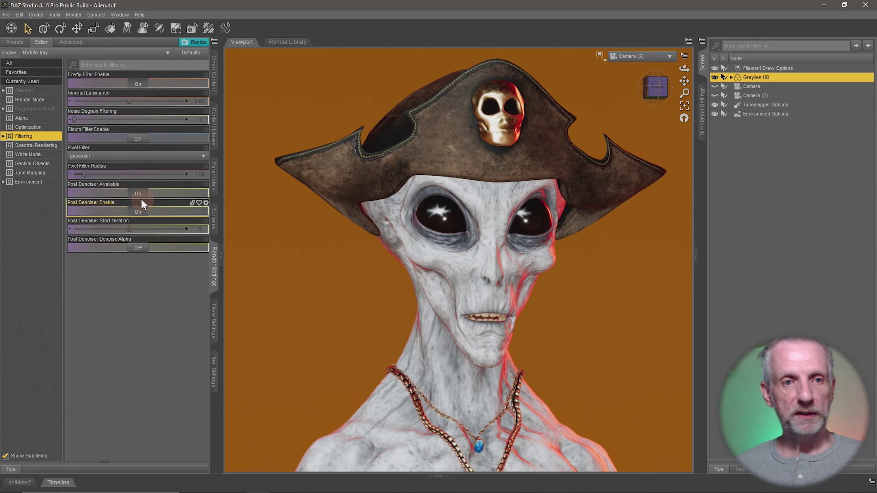
{"action": "left_click", "coordinate": [40, 90]}
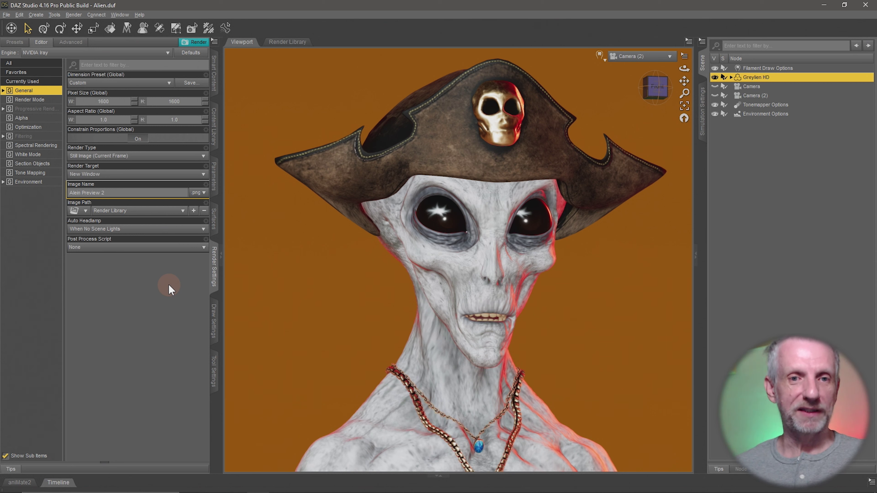
- Start saving a render settings preset named Render Settings in the DAZ Scenes folder of the content library
{"action": "left_click", "coordinate": [211, 125]}
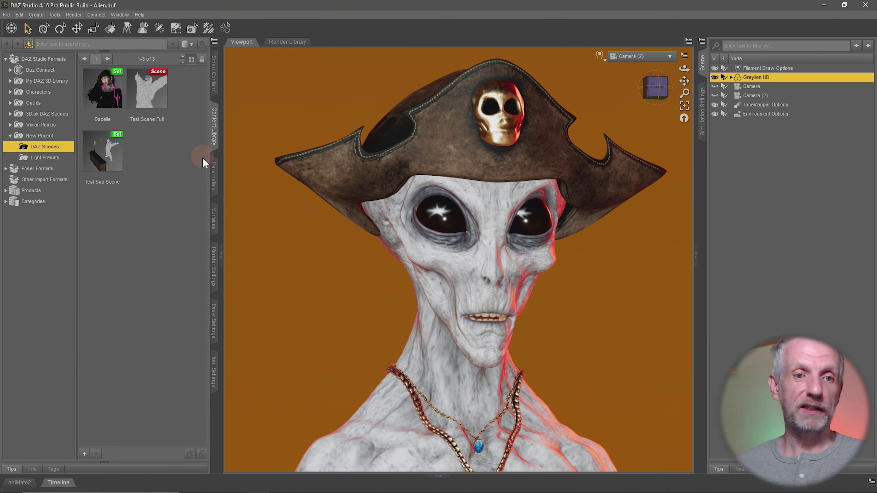
{"action": "left_click", "coordinate": [84, 454]}
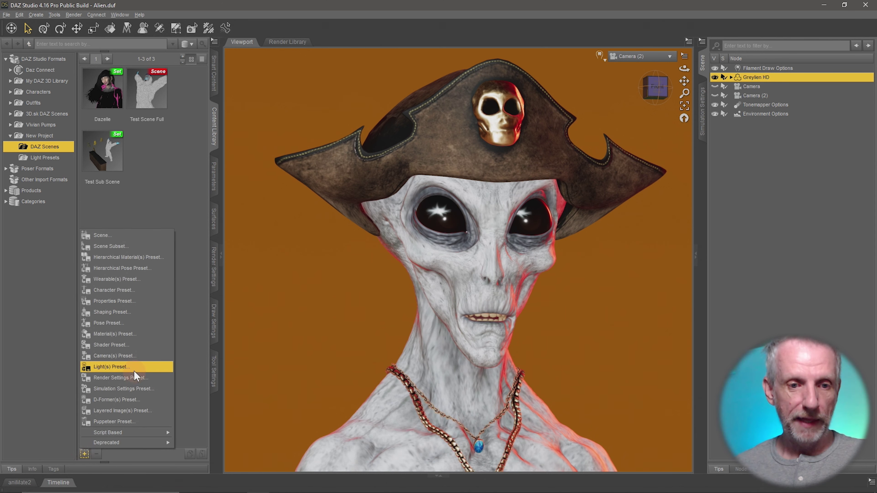
{"action": "left_click", "coordinate": [150, 378]}
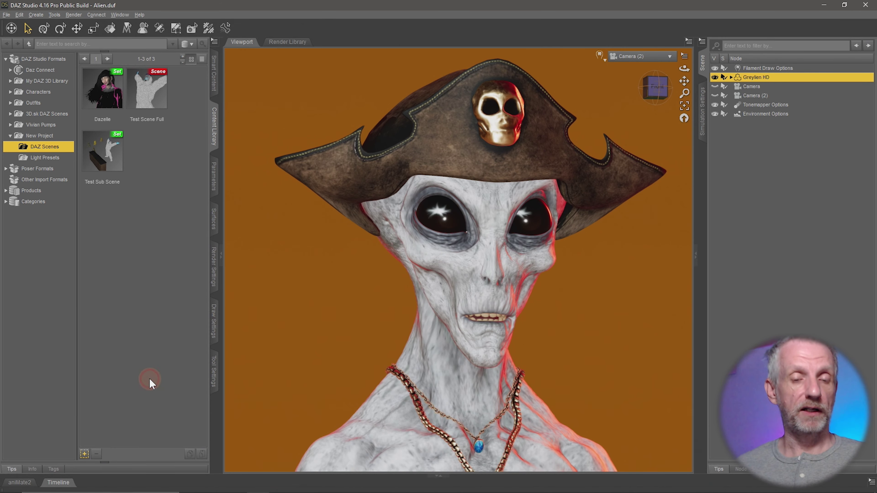
{"action": "type", "text": "Render Settings"}
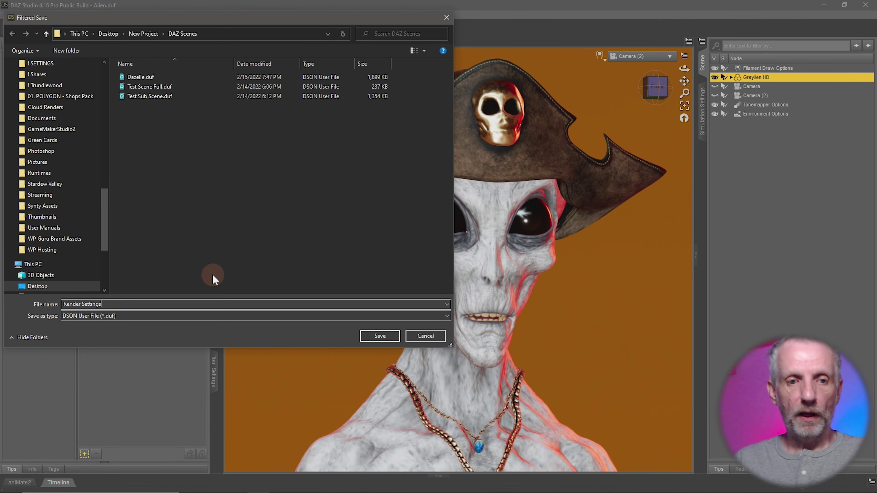
{"action": "key", "text": "Return"}
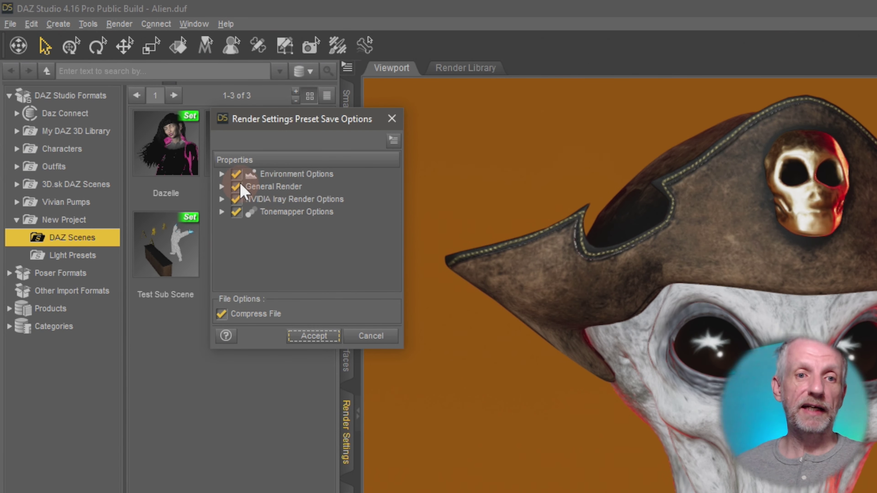
- Try limiting the preset to the NVIDIA Iray Render Options without Alpha, excluding the environment, general and tonemapper groups
{"action": "left_click", "coordinate": [236, 212]}
{"action": "left_click", "coordinate": [236, 187]}
{"action": "left_click", "coordinate": [236, 200]}
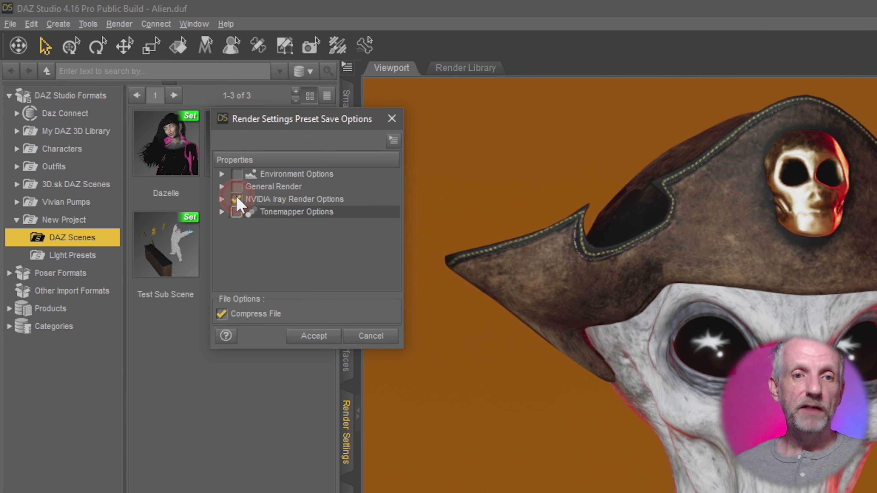
{"action": "left_click", "coordinate": [221, 200]}
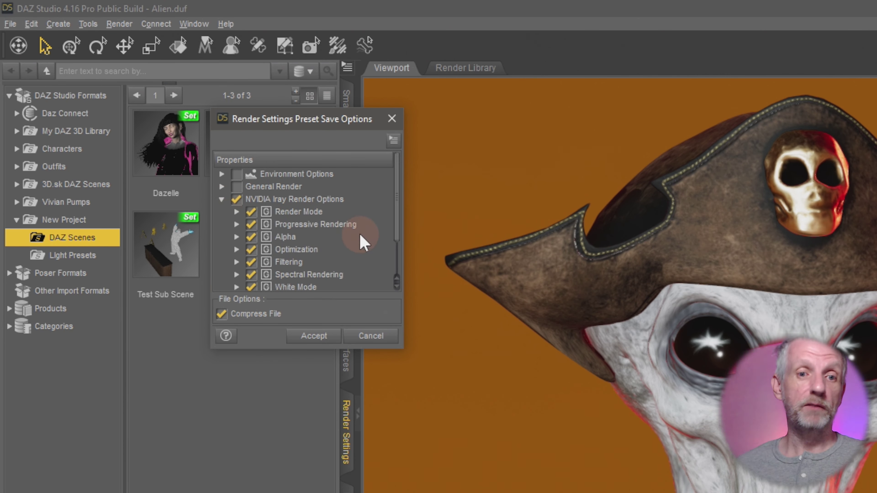
{"action": "scroll", "coordinate": [363, 242], "scroll_direction": "down", "scroll_amount": 2}
{"action": "scroll", "coordinate": [362, 241], "scroll_direction": "up", "scroll_amount": 2}
{"action": "left_click", "coordinate": [363, 238]}
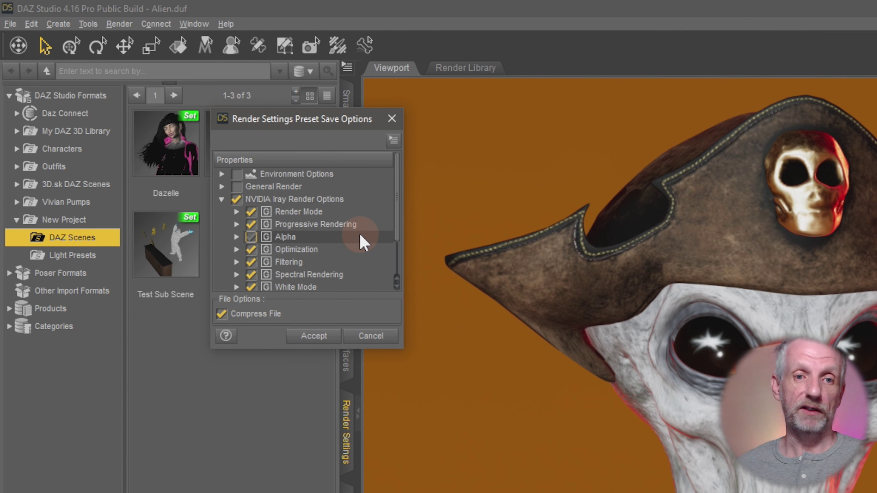
{"action": "scroll", "coordinate": [362, 242], "scroll_direction": "down", "scroll_amount": 2}
{"action": "scroll", "coordinate": [363, 242], "scroll_direction": "up", "scroll_amount": 2}
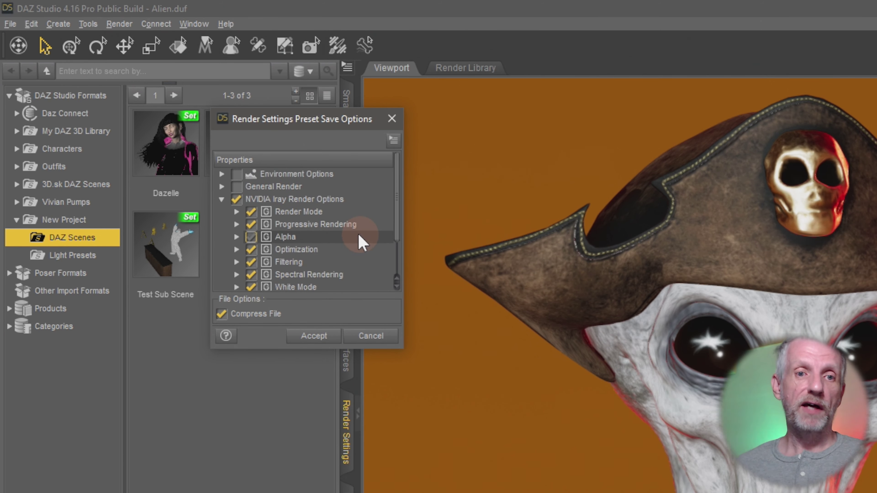
- Include all environment, general, NVIDIA Iray and tonemapper options and save the preset as a compressed file
{"action": "left_click", "coordinate": [222, 200]}
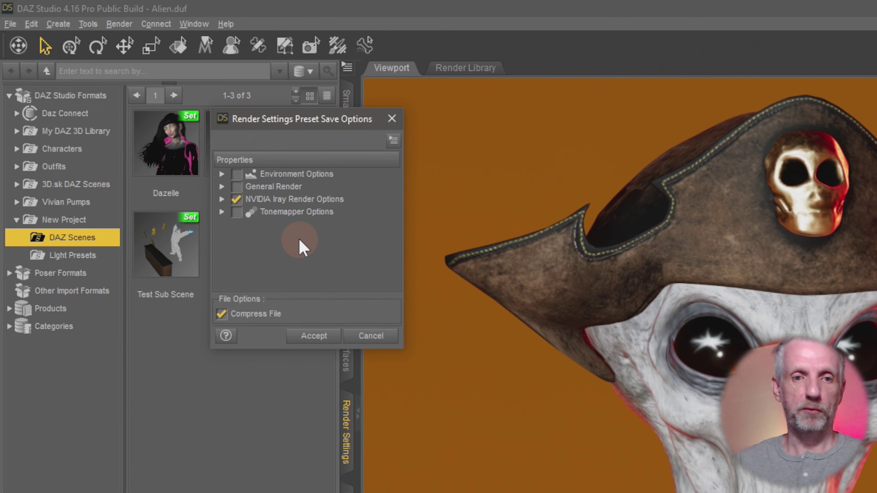
{"action": "left_click", "coordinate": [236, 187]}
{"action": "left_click", "coordinate": [304, 337]}
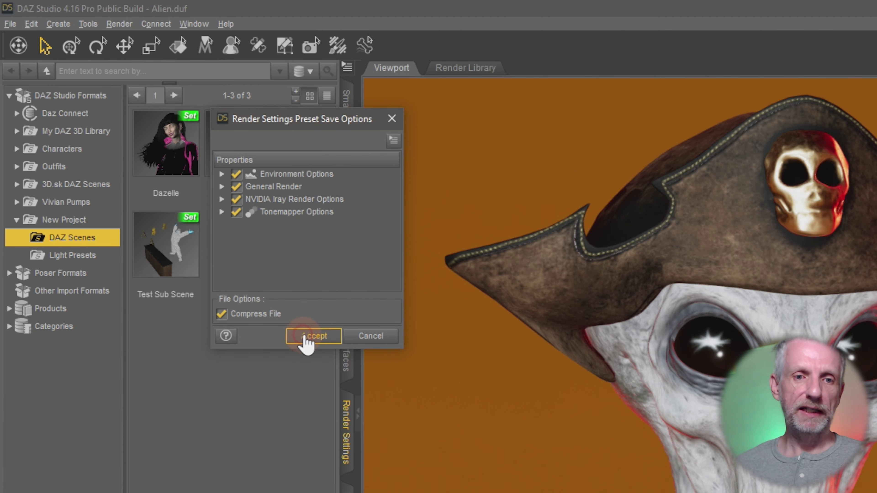